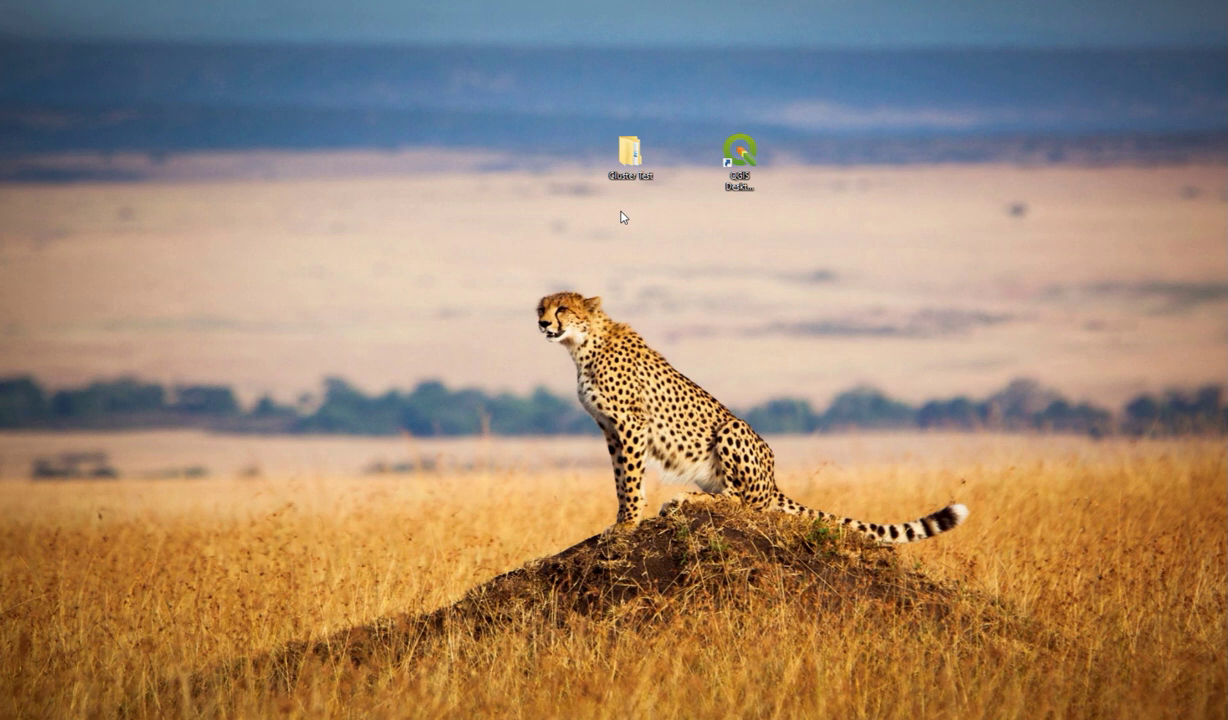
Open Cluster Methodology.pdf from Cluster Test › Data › Tables and shift the reader window left
{"action": "double_click", "coordinate": [630, 170]}
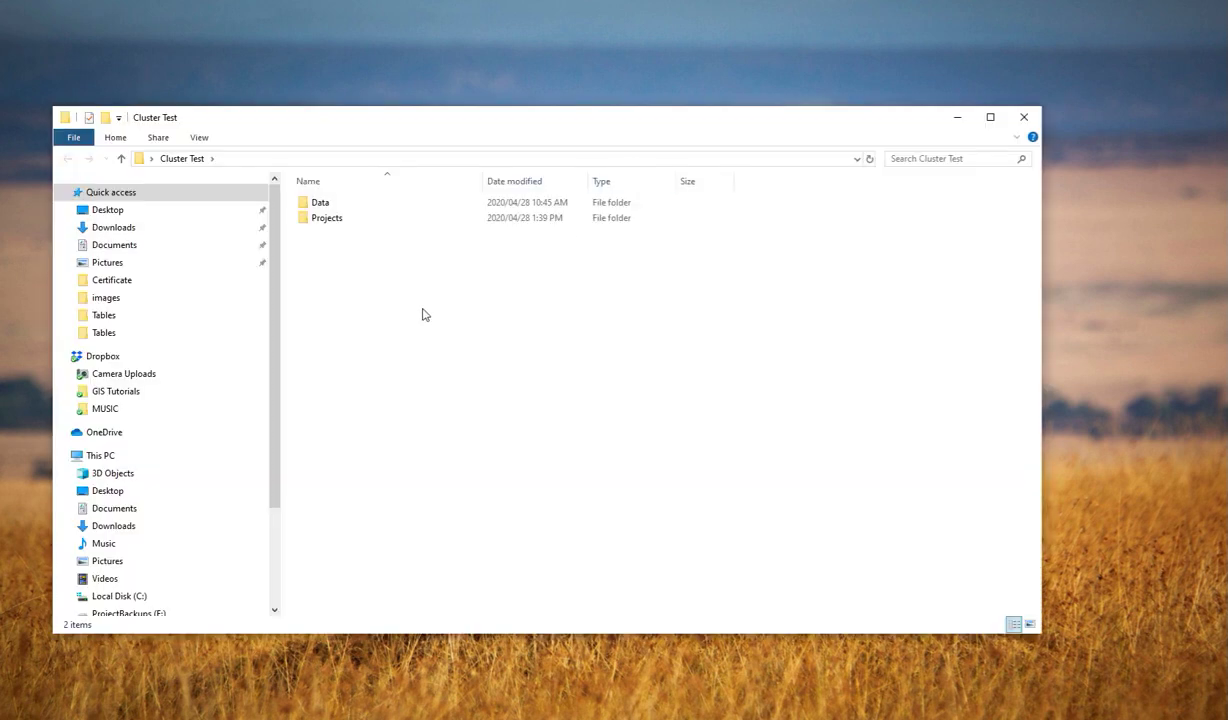
{"action": "double_click", "coordinate": [338, 204]}
{"action": "double_click", "coordinate": [337, 205]}
{"action": "left_click", "coordinate": [368, 221]}
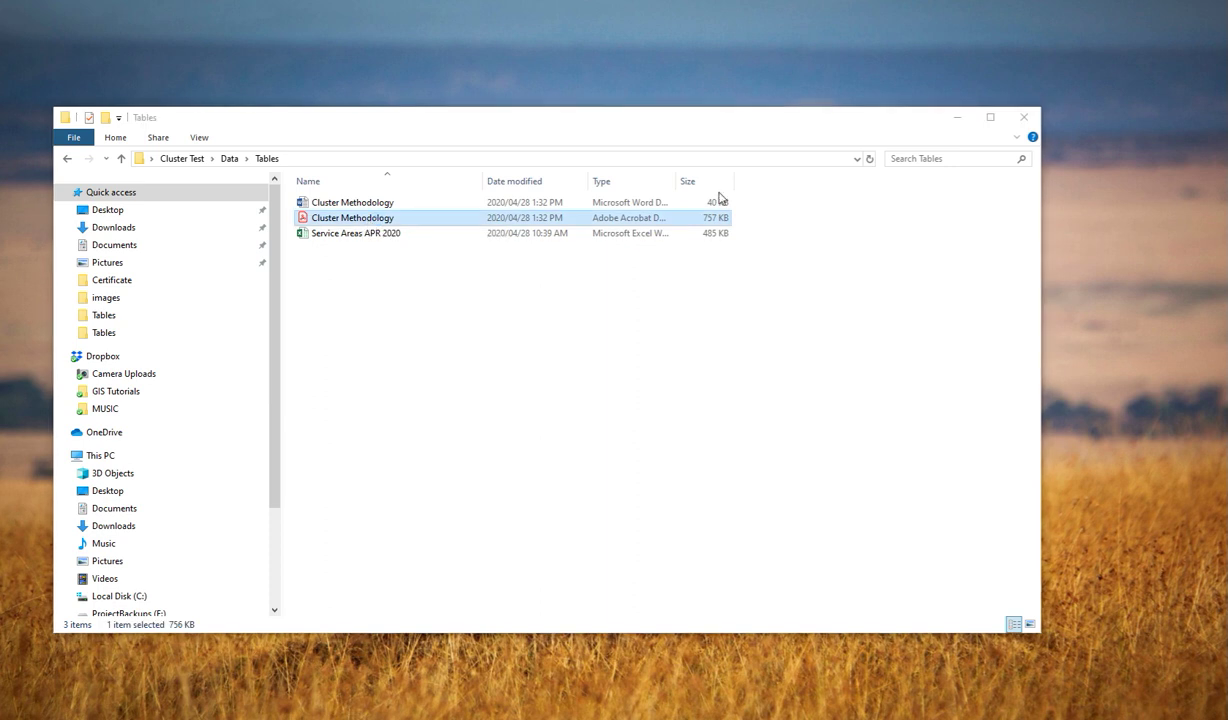
{"action": "left_click_drag", "start_coordinate": [760, 84], "coordinate": [590, 74]}
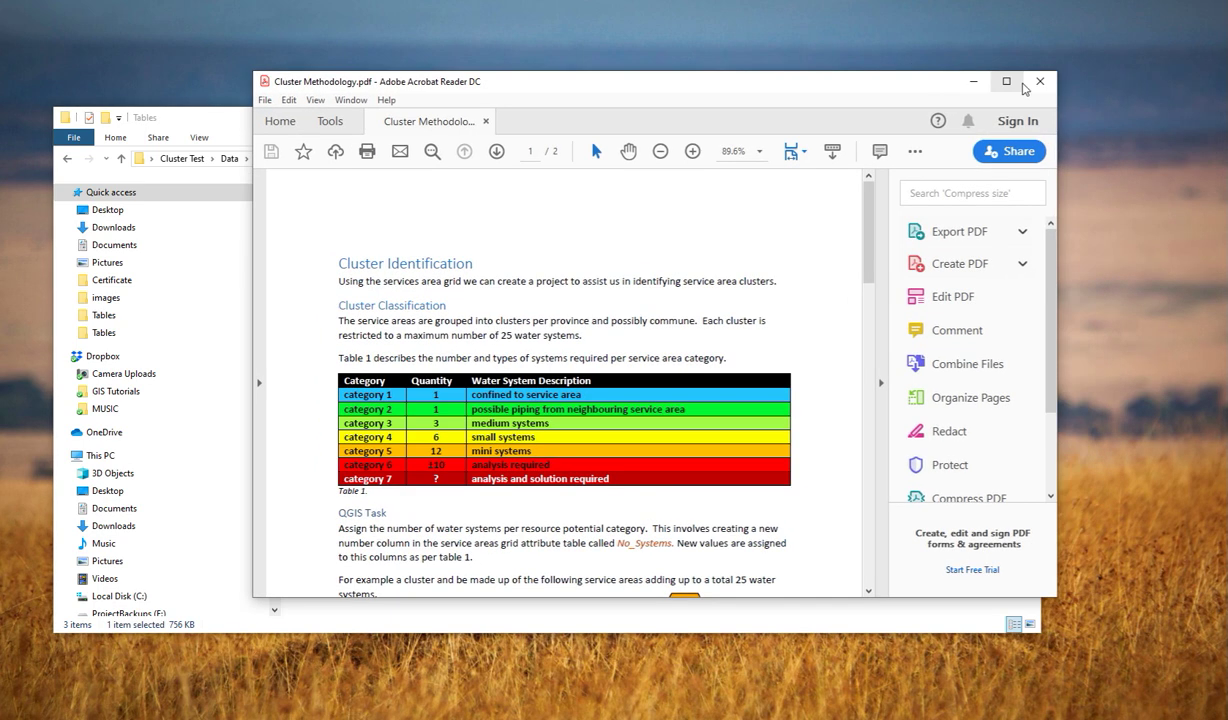
Maximize the Acrobat window and scroll through Table 1 to the Table 2 hexagon cluster example
{"action": "left_click", "coordinate": [1006, 82]}
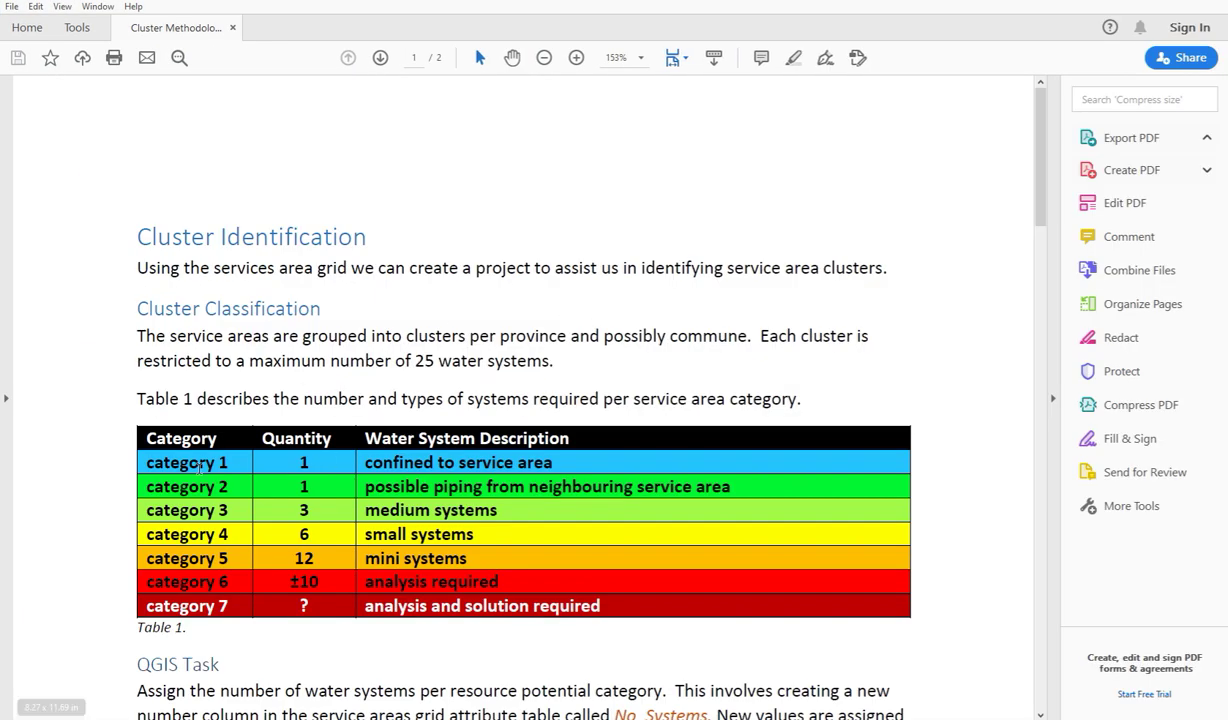
{"action": "scroll", "coordinate": [223, 462], "scroll_direction": "down", "scroll_amount": 2}
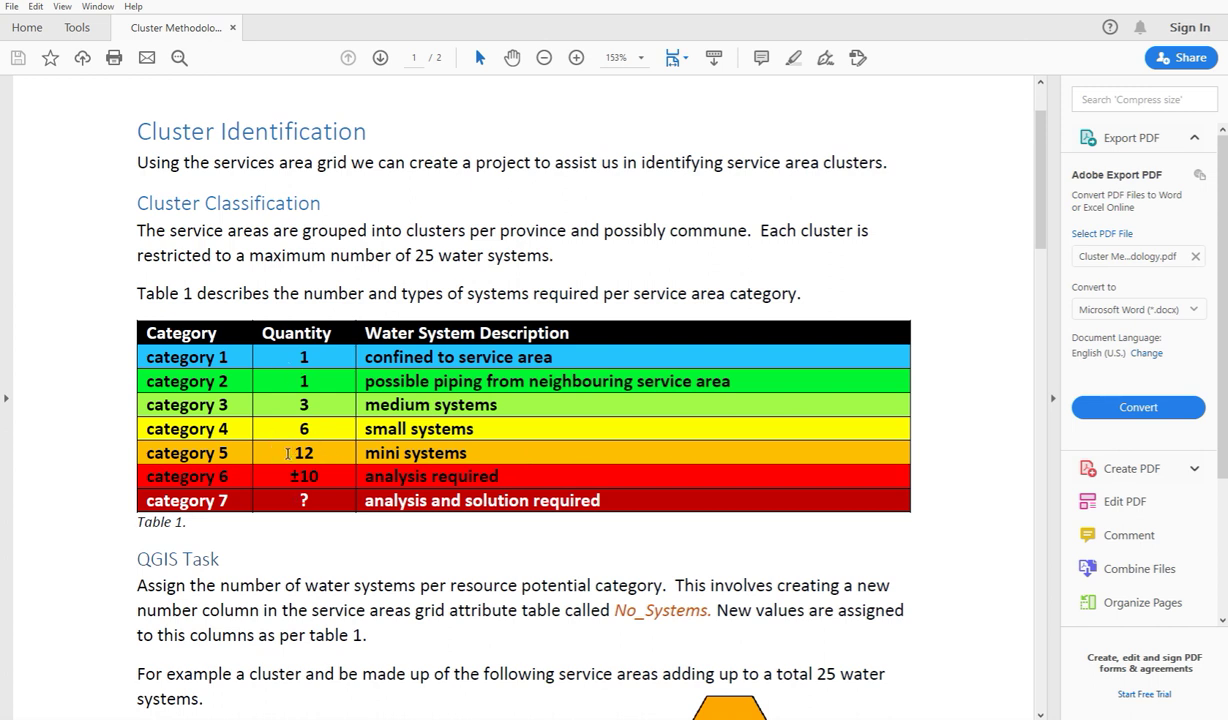
{"action": "scroll", "coordinate": [290, 452], "scroll_direction": "down", "scroll_amount": 1}
{"action": "scroll", "coordinate": [292, 453], "scroll_direction": "up", "scroll_amount": 1}
{"action": "scroll", "coordinate": [290, 418], "scroll_direction": "down", "scroll_amount": 2}
{"action": "scroll", "coordinate": [321, 597], "scroll_direction": "down", "scroll_amount": 2}
{"action": "scroll", "coordinate": [320, 596], "scroll_direction": "down", "scroll_amount": 1}
{"action": "scroll", "coordinate": [319, 561], "scroll_direction": "down", "scroll_amount": 1}
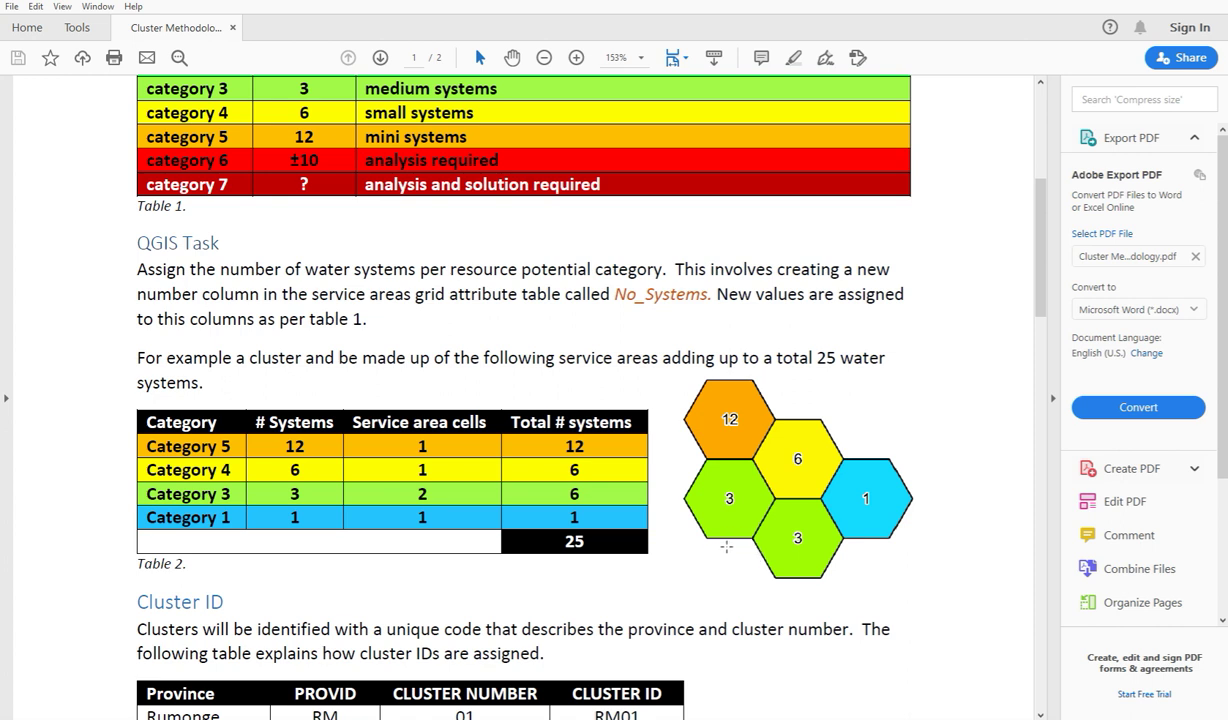
{"action": "scroll", "coordinate": [714, 545], "scroll_direction": "down", "scroll_amount": 5}
Read the Table 3 cluster ID codes, then open the Clusters project from QGIS Recent Projects
{"action": "scroll", "coordinate": [714, 545], "scroll_direction": "down", "scroll_amount": 1}
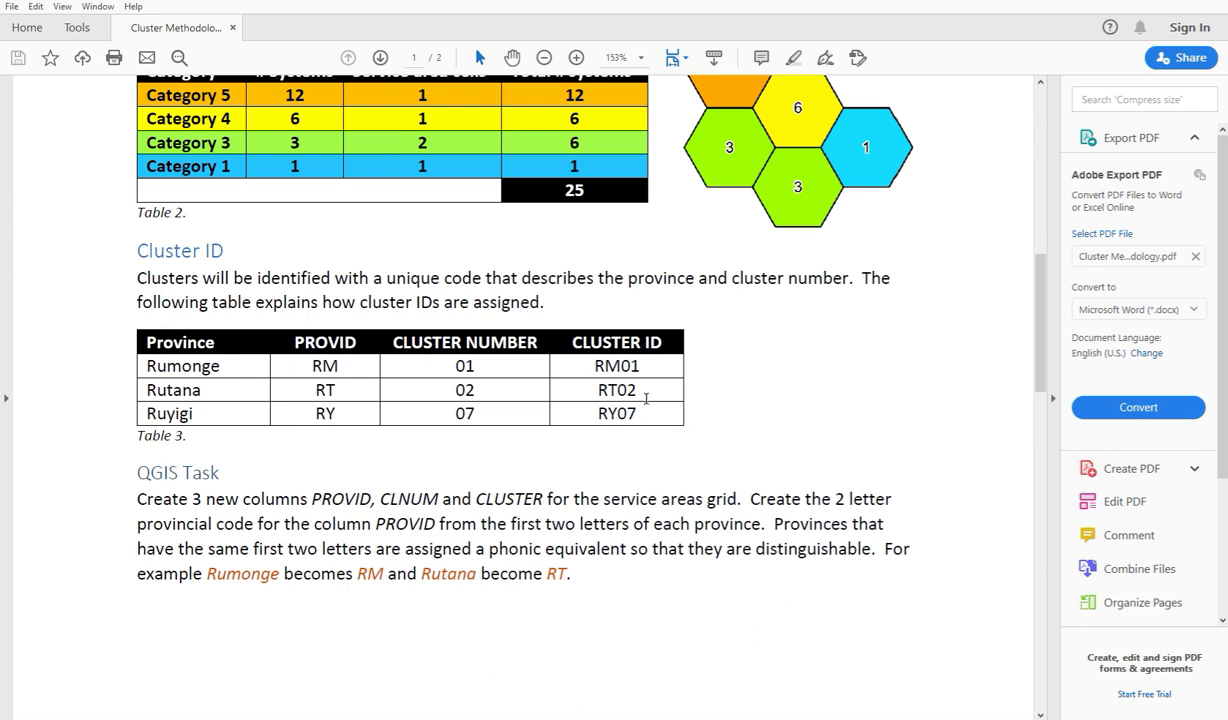
{"action": "scroll", "coordinate": [591, 436], "scroll_direction": "down", "scroll_amount": 4}
{"action": "scroll", "coordinate": [591, 444], "scroll_direction": "up", "scroll_amount": 5}
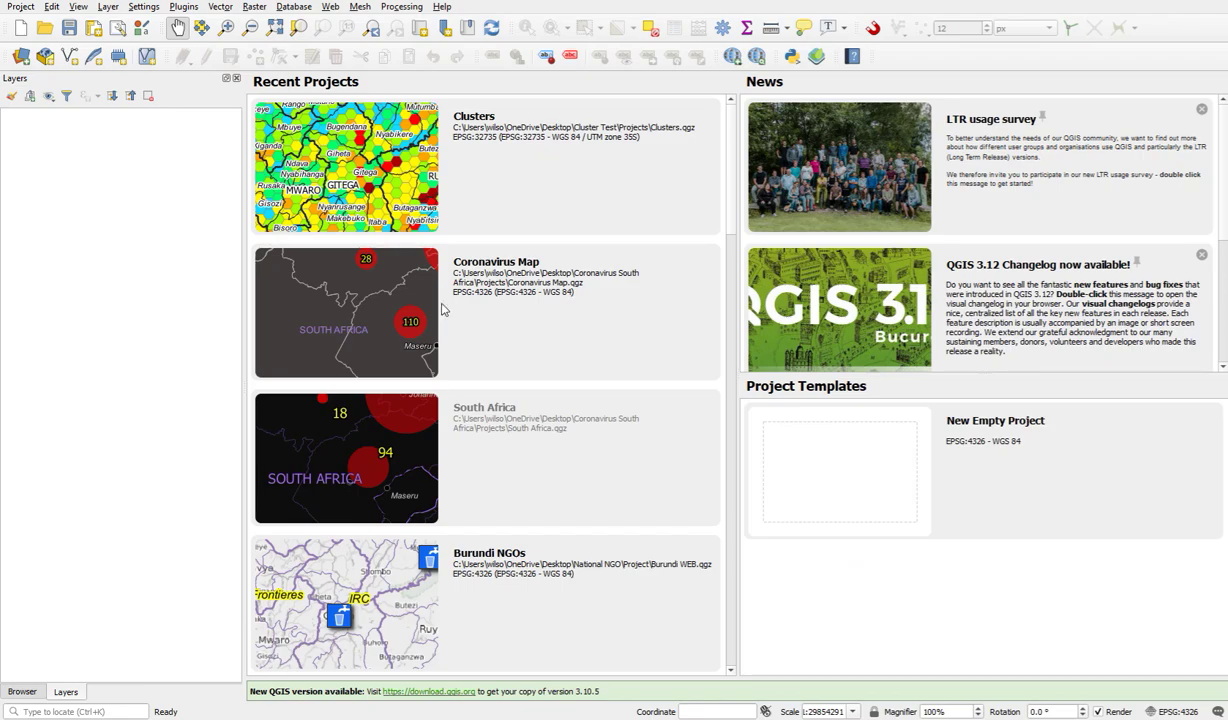
{"action": "double_click", "coordinate": [386, 205]}
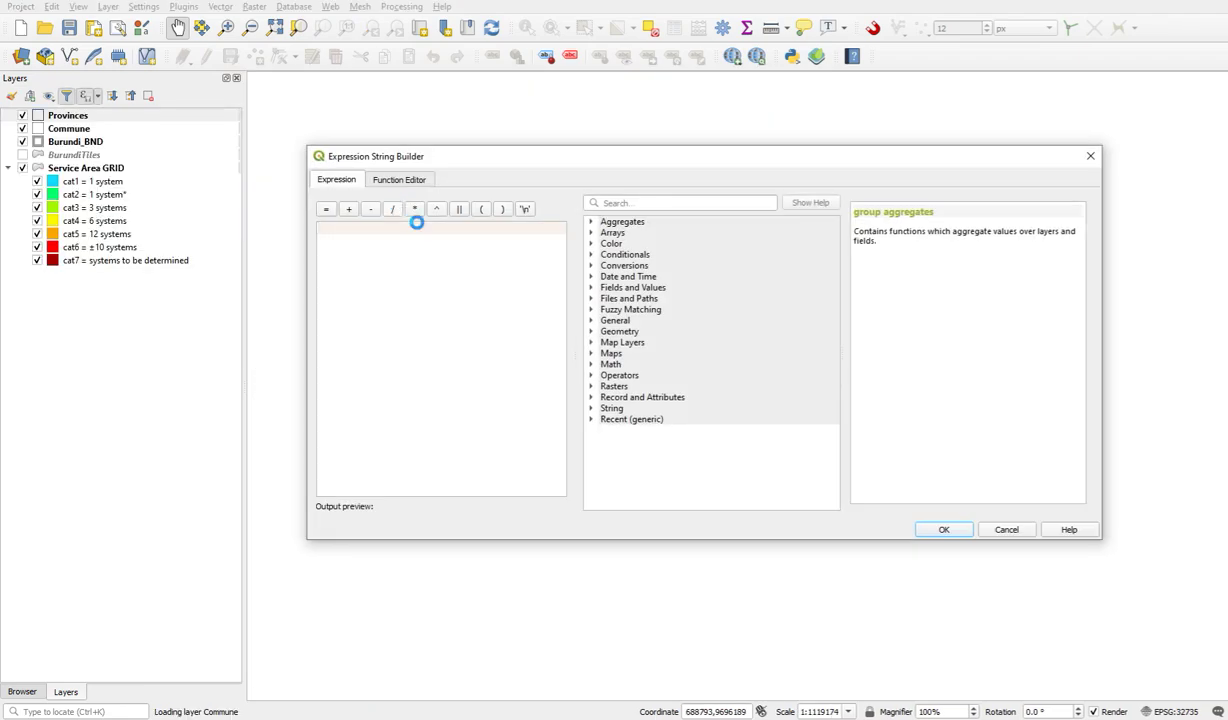
Cancel the Expression String Builder so the Clusters service-area map finishes loading
{"action": "left_click", "coordinate": [1007, 530]}
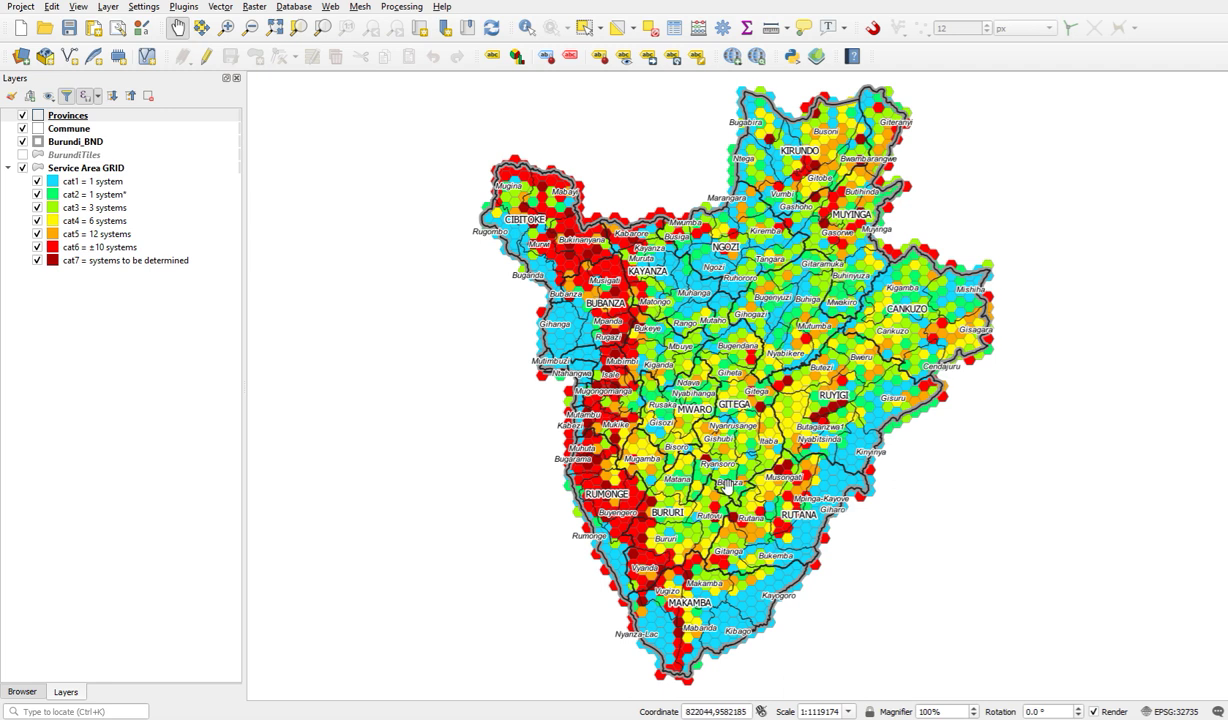
{"action": "right_click", "coordinate": [68, 170]}
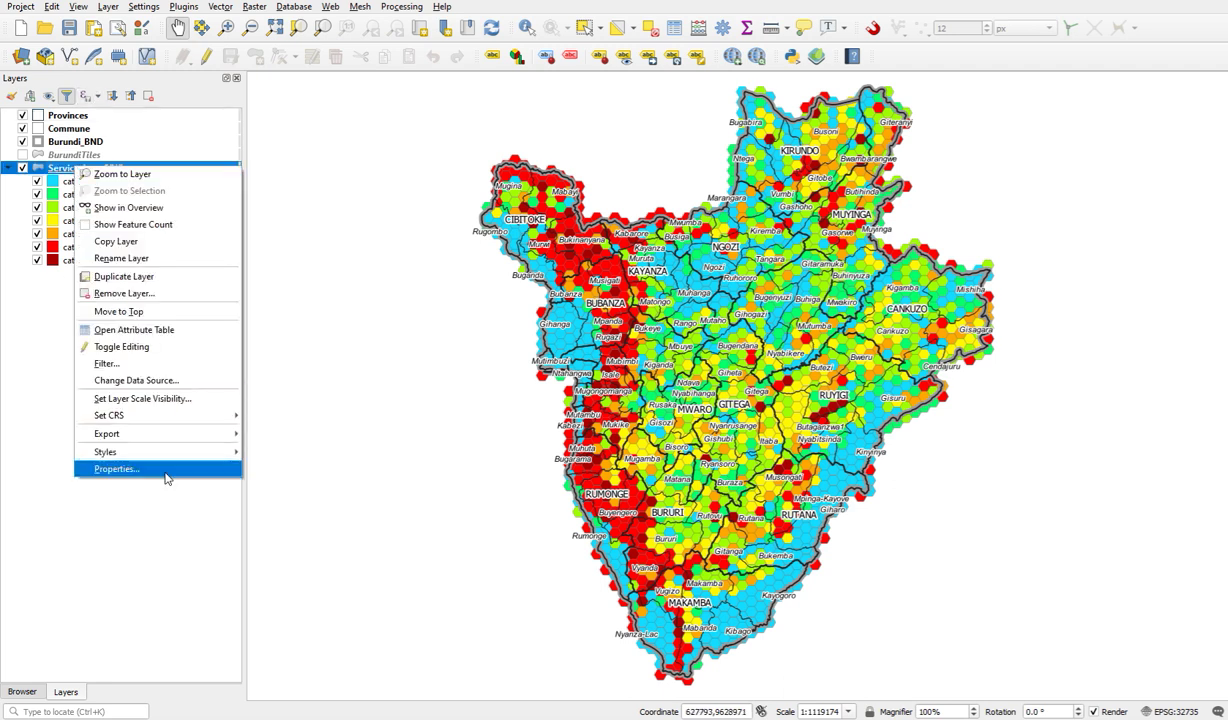
Filter the Service Area GRID layer with "Province" = 'Rutana' via the Query Builder
{"action": "left_click", "coordinate": [166, 472]}
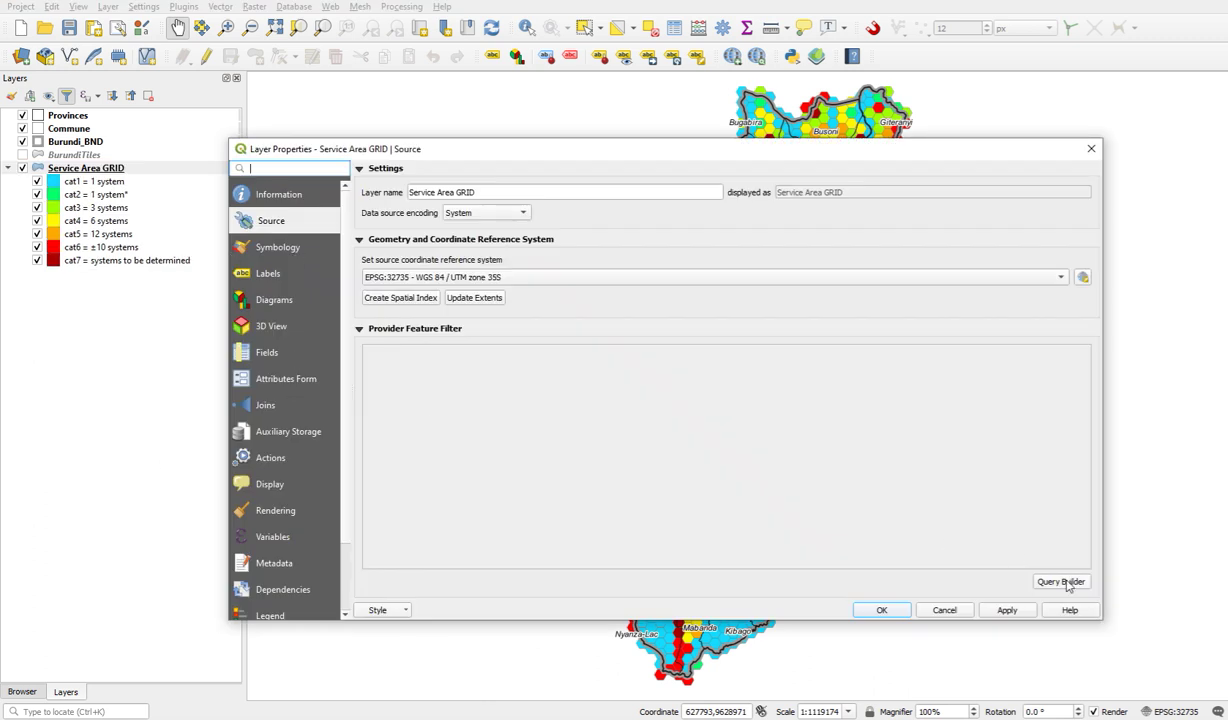
{"action": "left_click", "coordinate": [1062, 582]}
{"action": "double_click", "coordinate": [430, 264]}
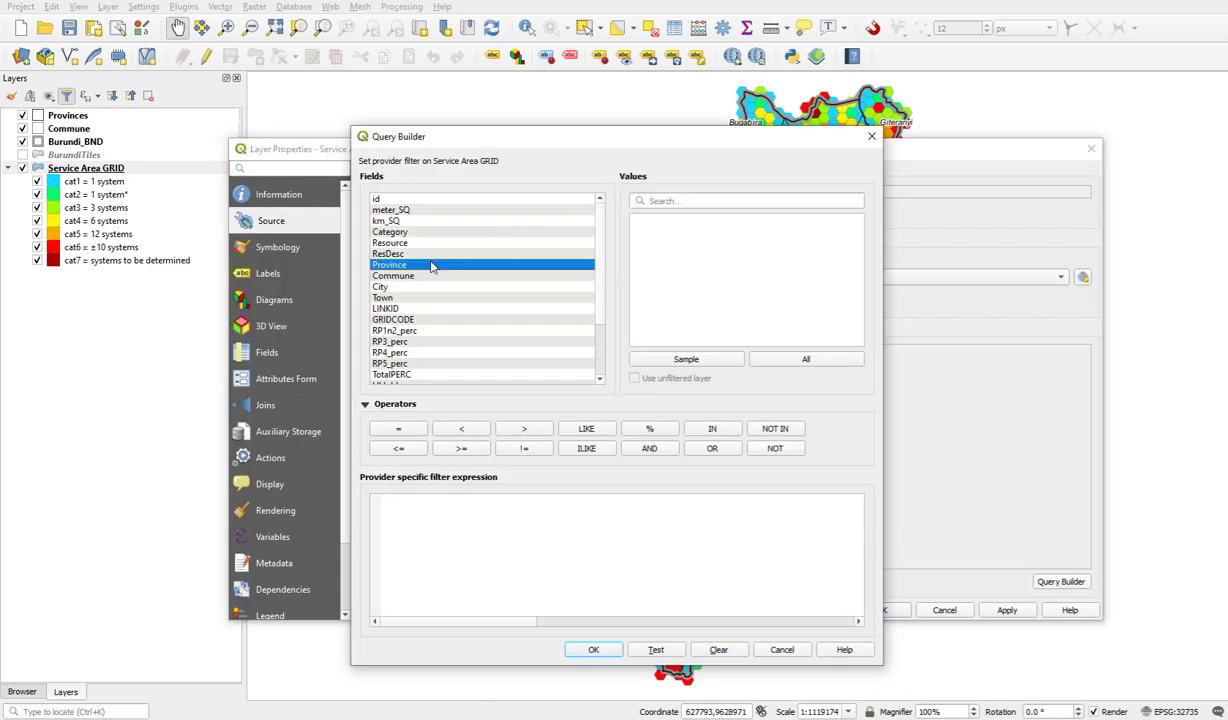
{"action": "left_click", "coordinate": [405, 430]}
{"action": "left_click", "coordinate": [803, 358]}
{"action": "scroll", "coordinate": [765, 312], "scroll_direction": "down", "scroll_amount": 3}
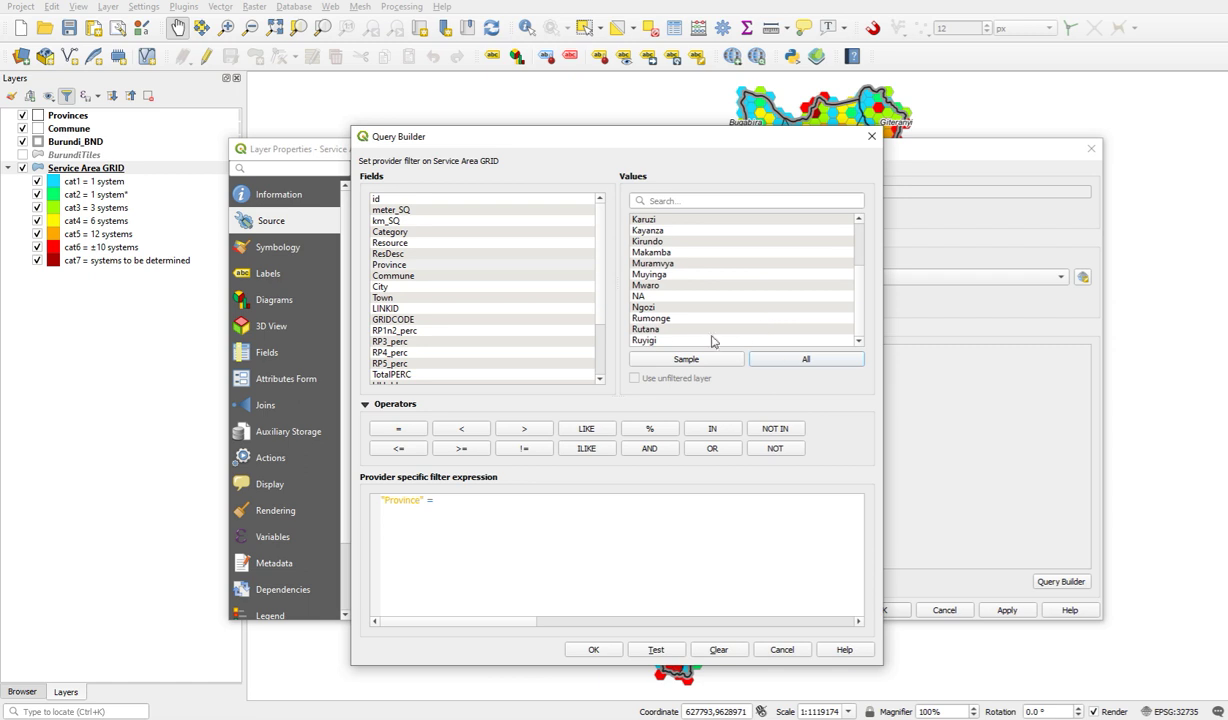
{"action": "double_click", "coordinate": [686, 329]}
{"action": "left_click", "coordinate": [594, 649]}
{"action": "left_click", "coordinate": [1007, 611]}
{"action": "left_click", "coordinate": [888, 611]}
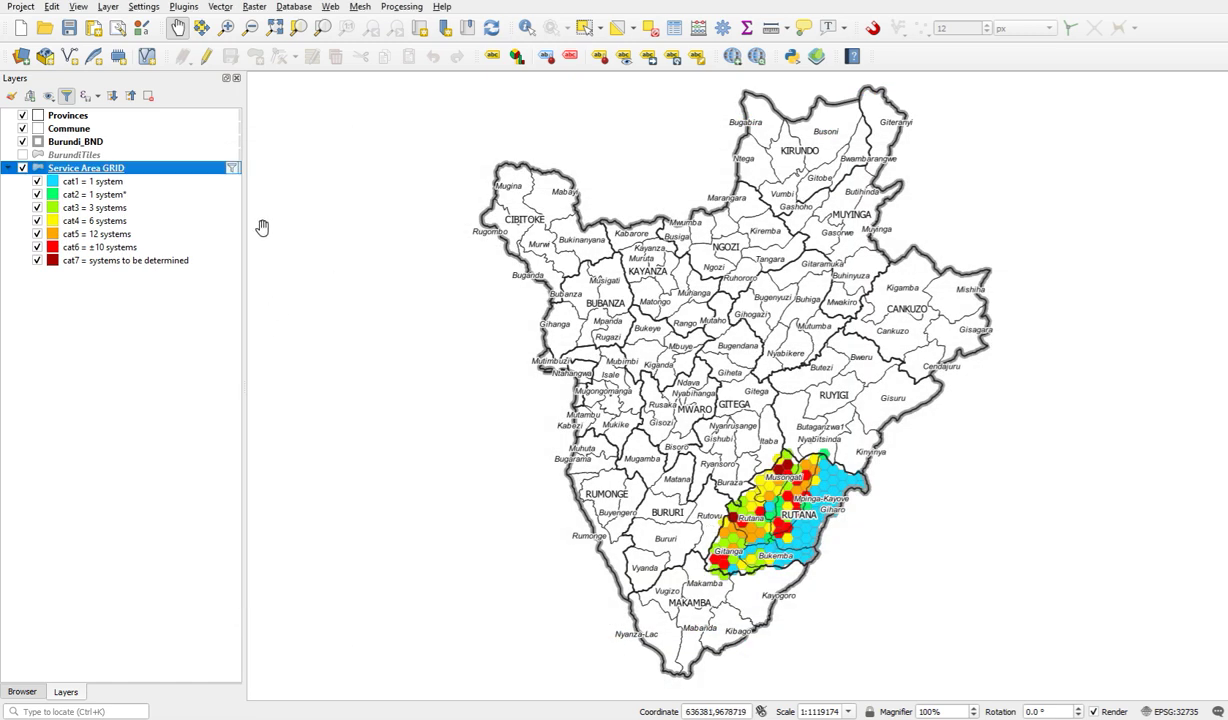
Filter the Commune layer with "admin1Name" = 'Rutana'
{"action": "left_click", "coordinate": [72, 141]}
{"action": "left_click", "coordinate": [72, 130]}
{"action": "right_click", "coordinate": [72, 130]}
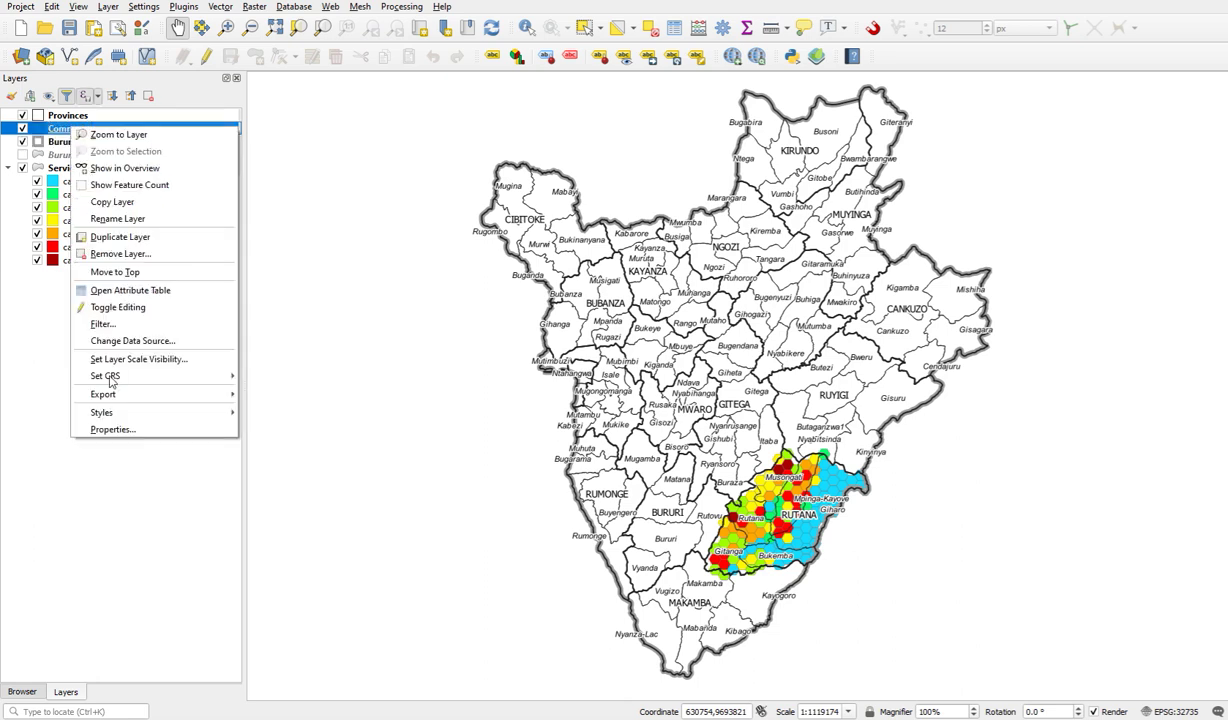
{"action": "left_click", "coordinate": [135, 428]}
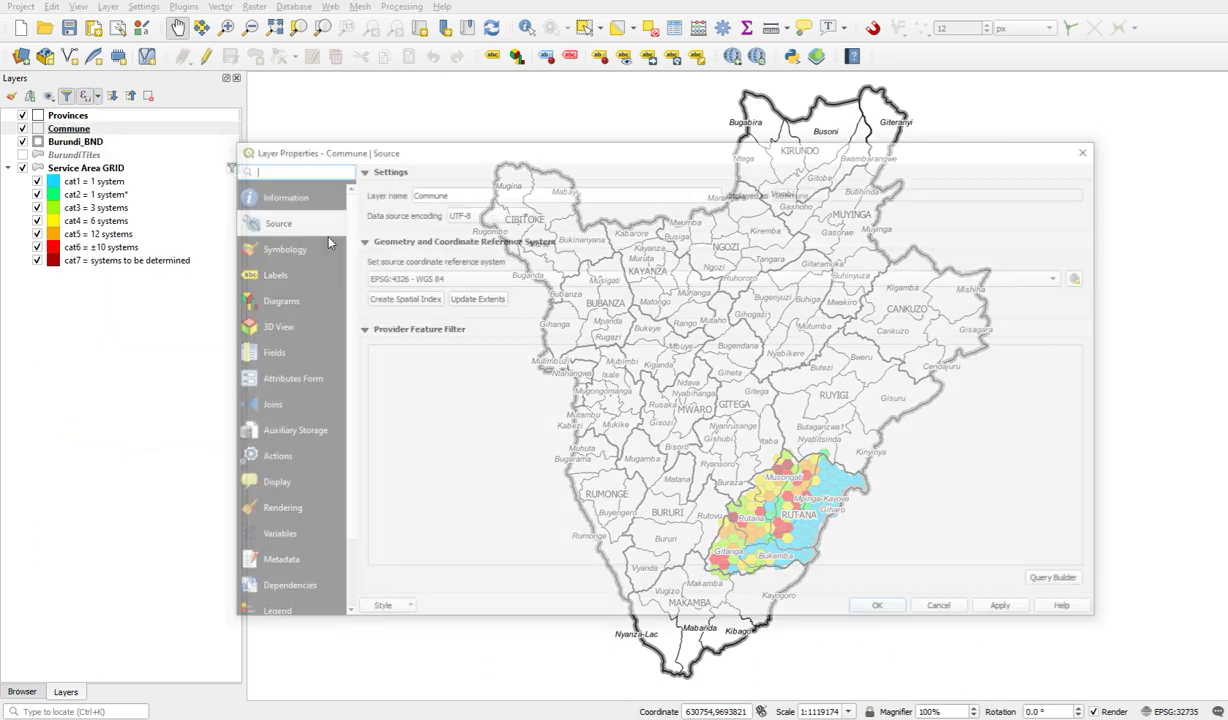
{"action": "left_click", "coordinate": [1060, 580]}
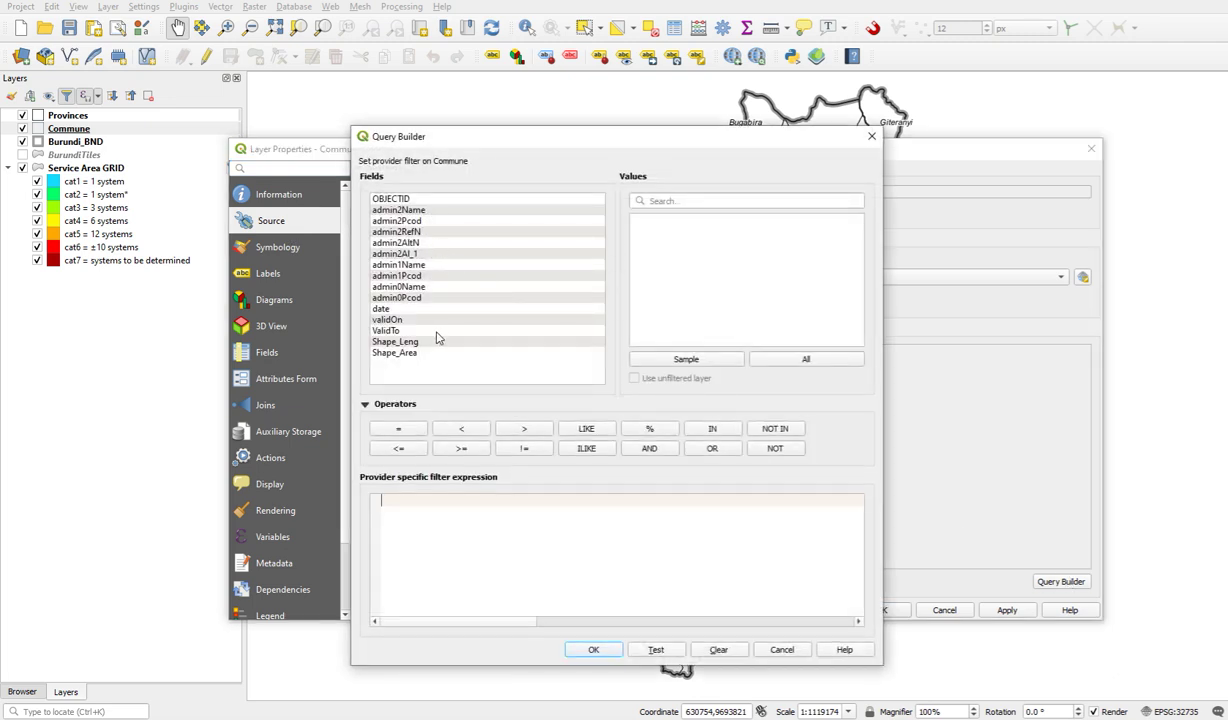
{"action": "double_click", "coordinate": [398, 264]}
{"action": "left_click", "coordinate": [398, 429]}
{"action": "left_click", "coordinate": [772, 356]}
{"action": "scroll", "coordinate": [695, 258], "scroll_direction": "down", "scroll_amount": 2}
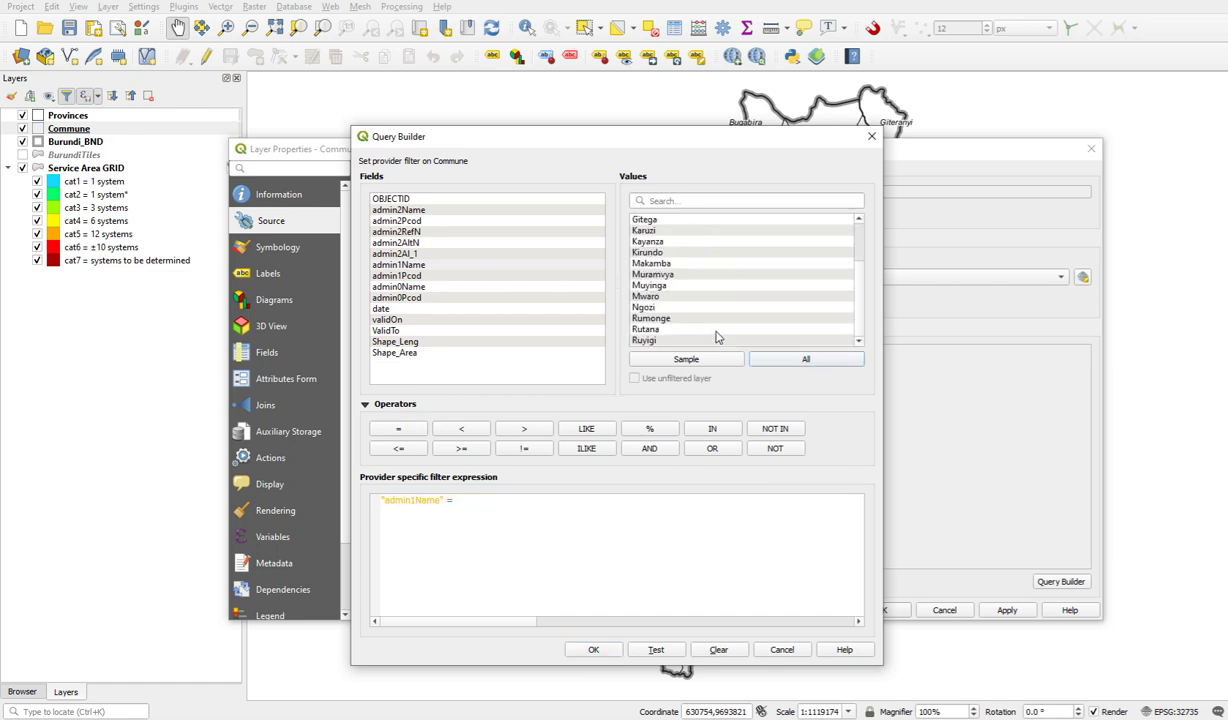
{"action": "double_click", "coordinate": [663, 330]}
{"action": "left_click", "coordinate": [593, 649]}
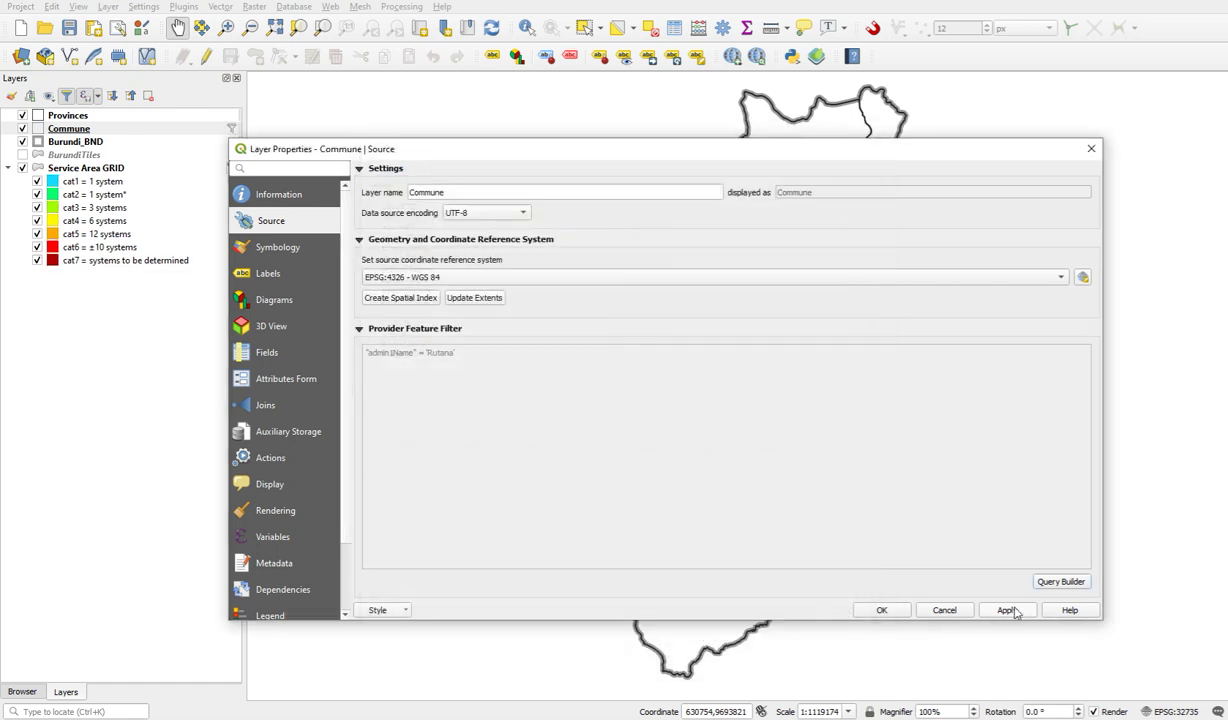
{"action": "left_click", "coordinate": [881, 610]}
Filter the Provinces layer with "admin1Name" = 'Rutana'
{"action": "left_click", "coordinate": [67, 117]}
{"action": "right_click", "coordinate": [67, 117]}
{"action": "left_click", "coordinate": [100, 389]}
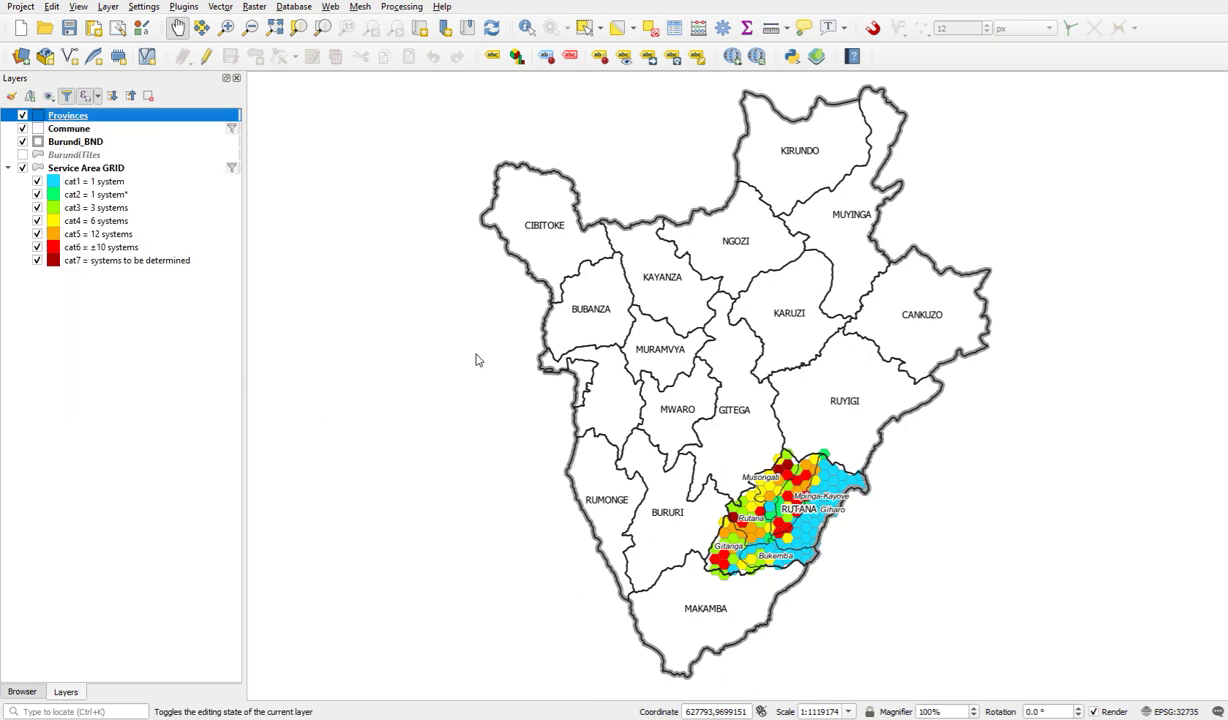
{"action": "left_click", "coordinate": [1055, 581]}
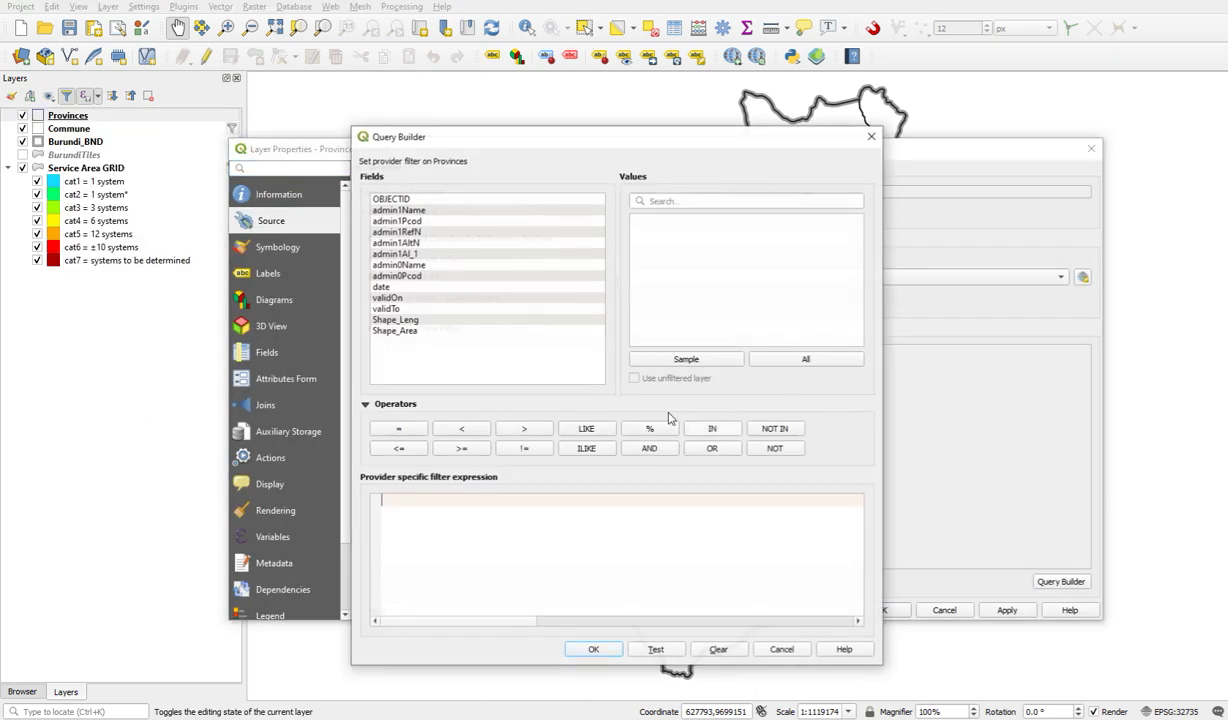
{"action": "double_click", "coordinate": [411, 210]}
{"action": "left_click", "coordinate": [388, 428]}
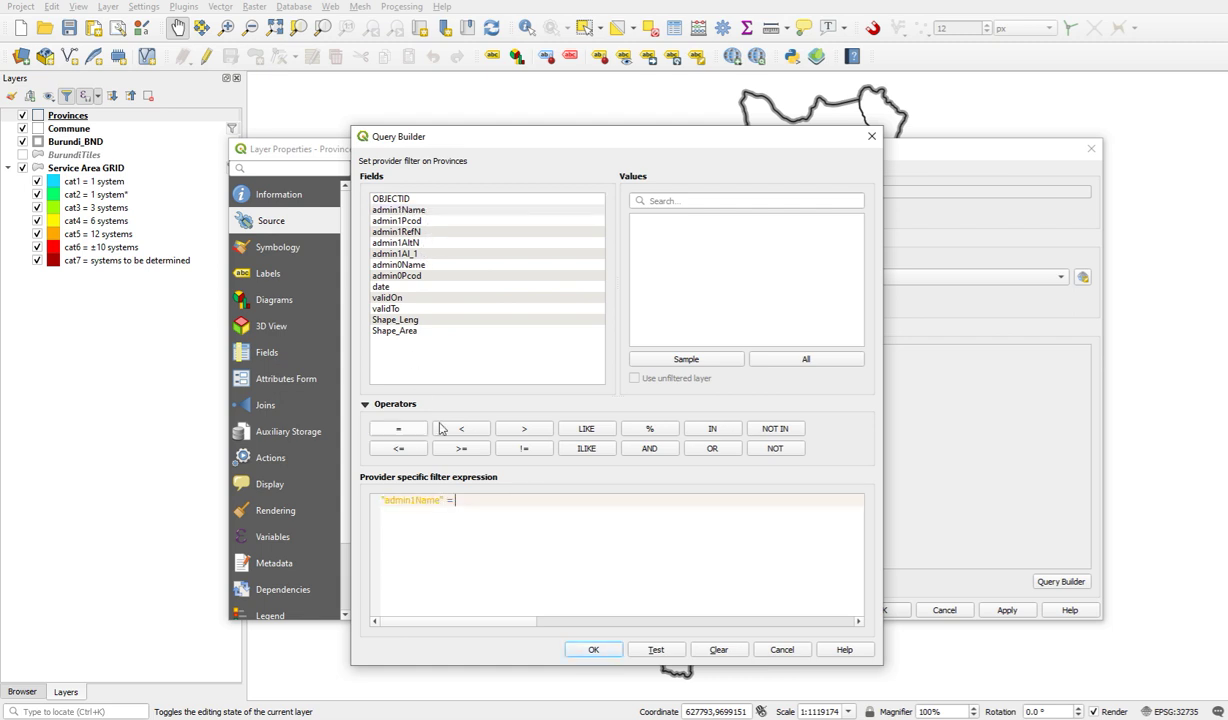
{"action": "left_click", "coordinate": [780, 359]}
{"action": "double_click", "coordinate": [650, 328]}
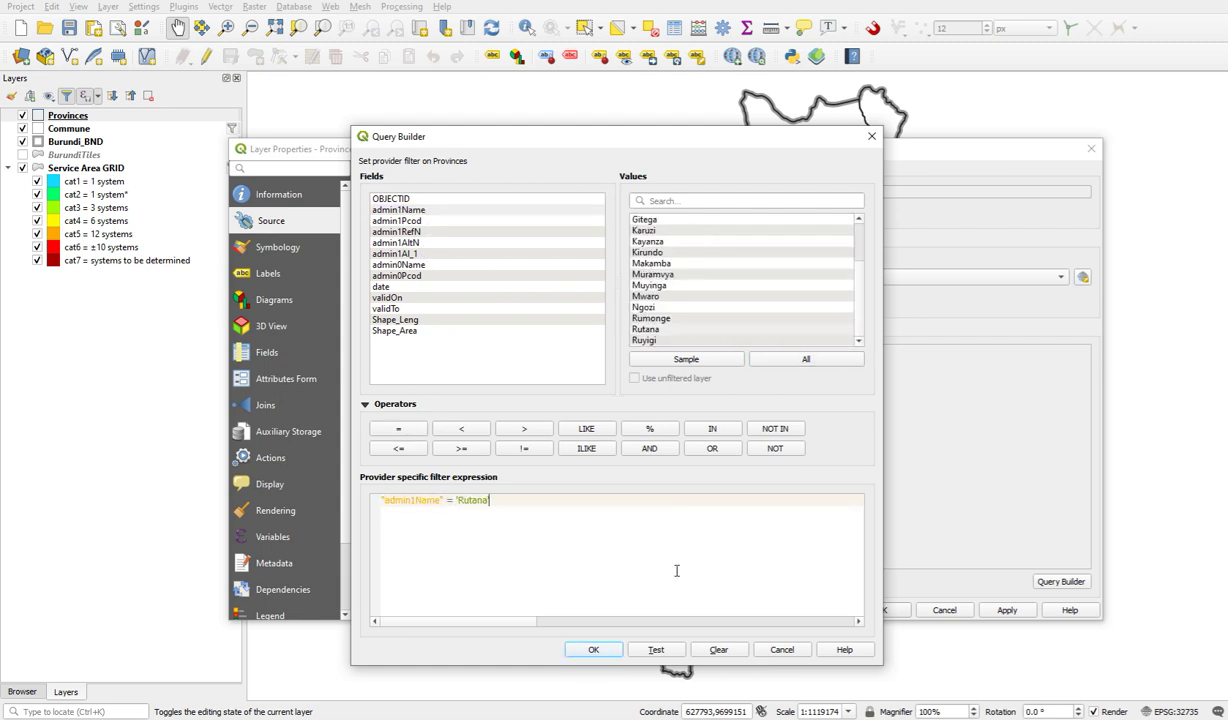
{"action": "left_click", "coordinate": [595, 650]}
{"action": "left_click", "coordinate": [874, 611]}
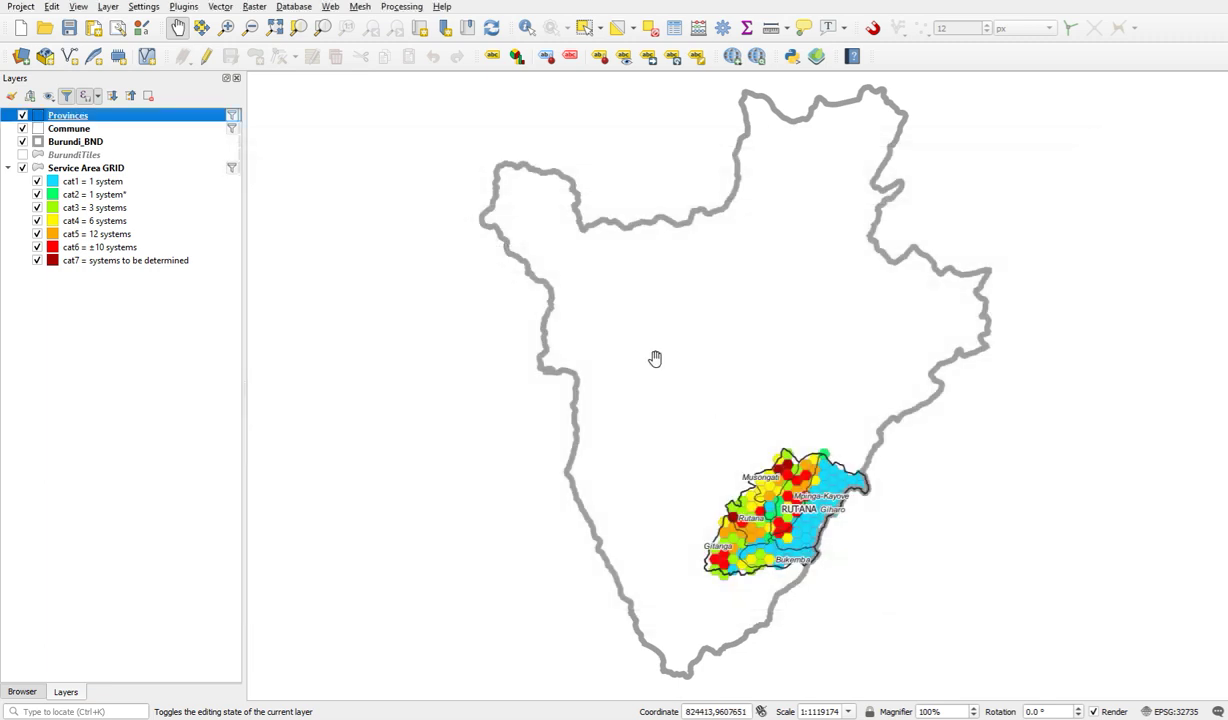
{"action": "left_click", "coordinate": [226, 27]}
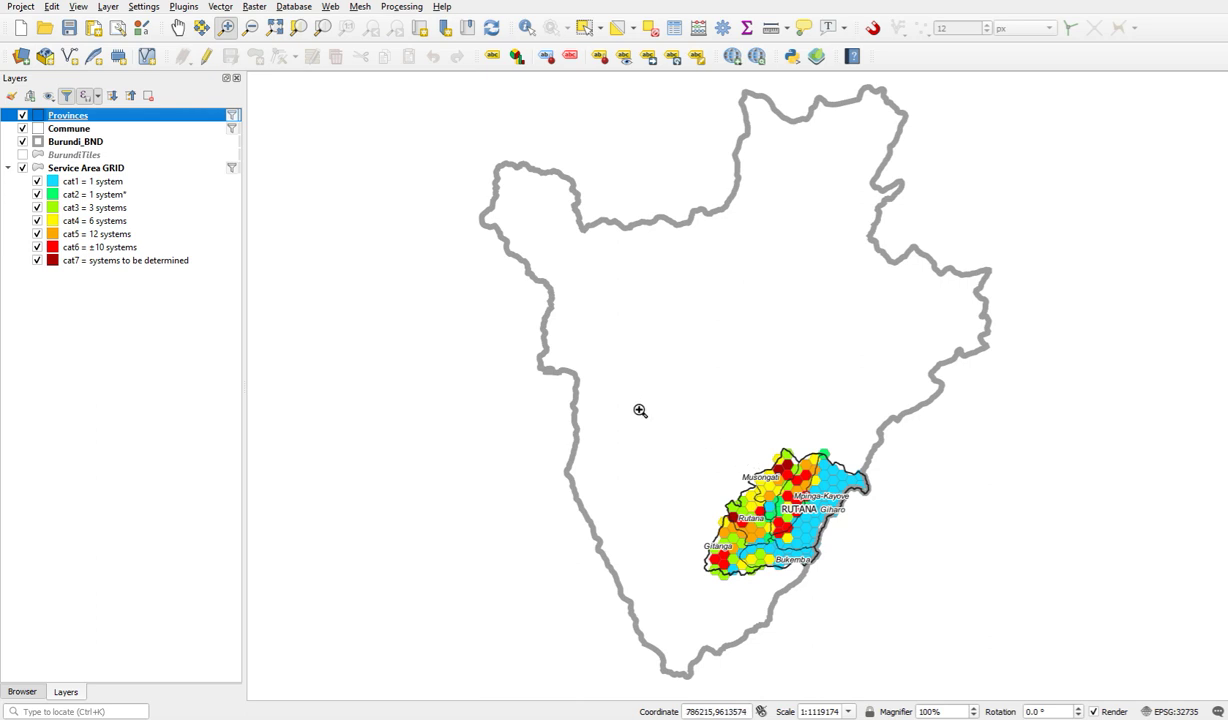
Zoom in twice on the Rutana hexagons and select the Service Area GRID layer
{"action": "left_click_drag", "start_coordinate": [649, 408], "coordinate": [933, 592]}
{"action": "left_click_drag", "start_coordinate": [344, 182], "coordinate": [1063, 669]}
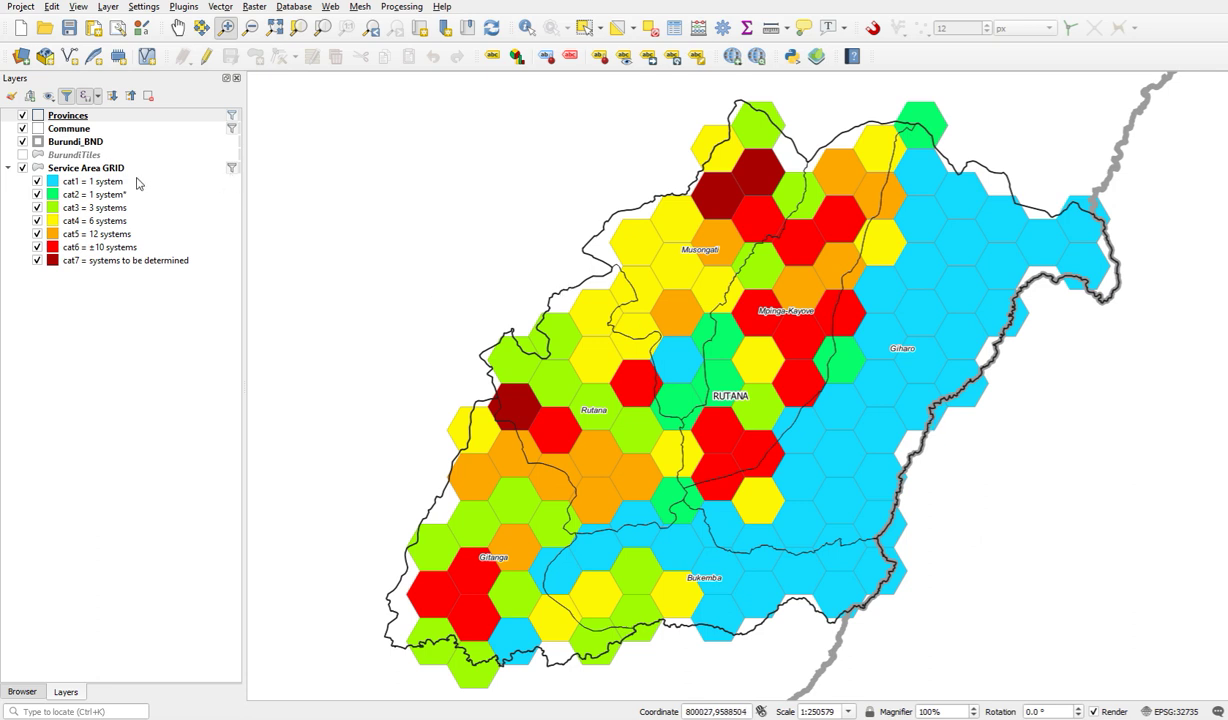
{"action": "left_click", "coordinate": [93, 170]}
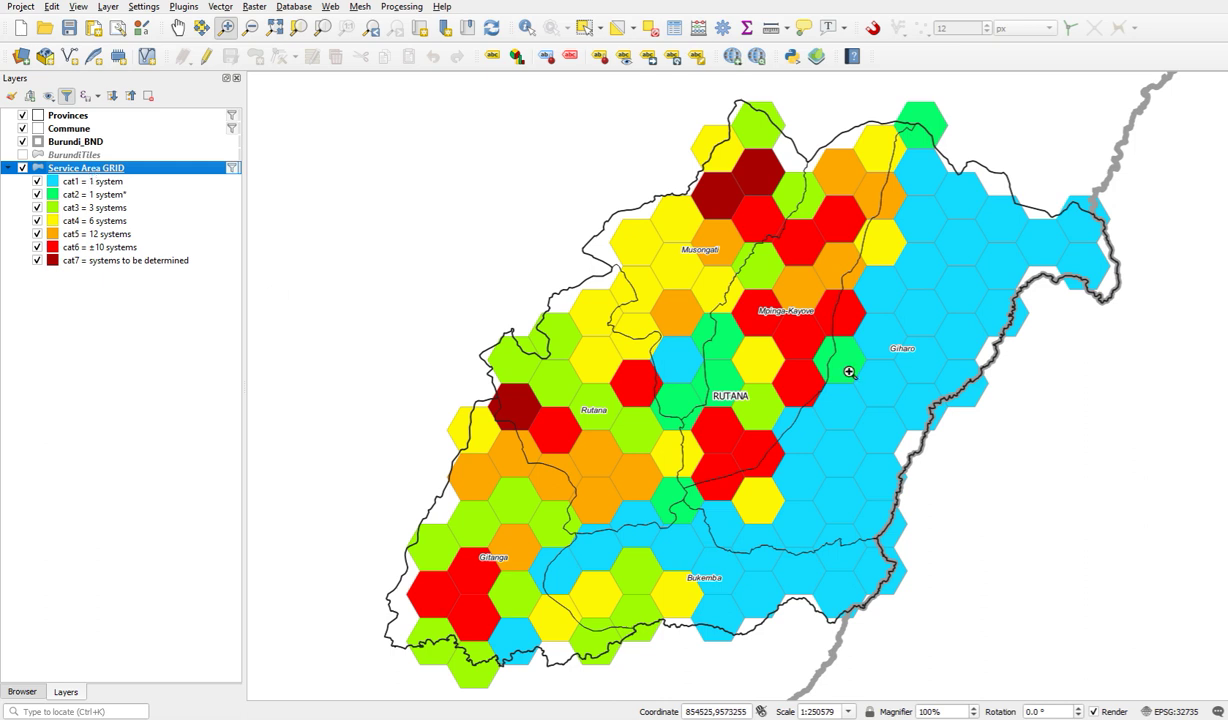
Open the Service Area GRID attribute table, reposition it, then switch to the methodology PDF
{"action": "right_click", "coordinate": [106, 173]}
{"action": "left_click", "coordinate": [196, 321]}
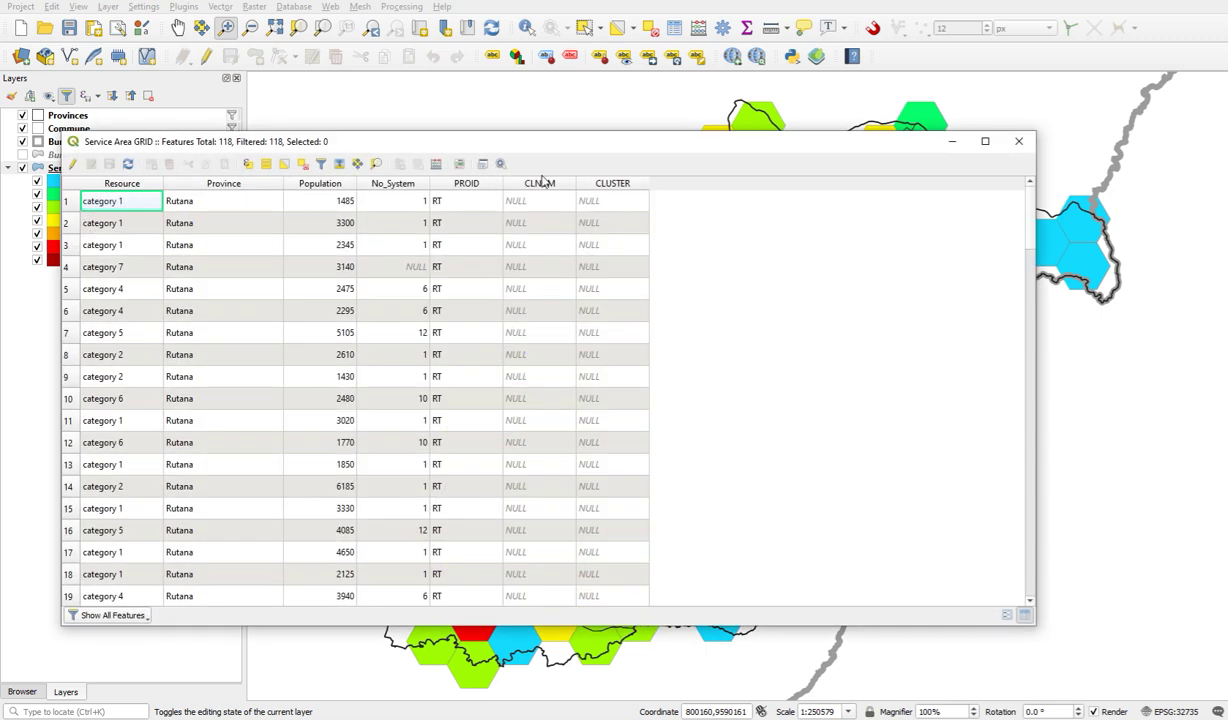
{"action": "left_click_drag", "start_coordinate": [521, 147], "coordinate": [600, 128]}
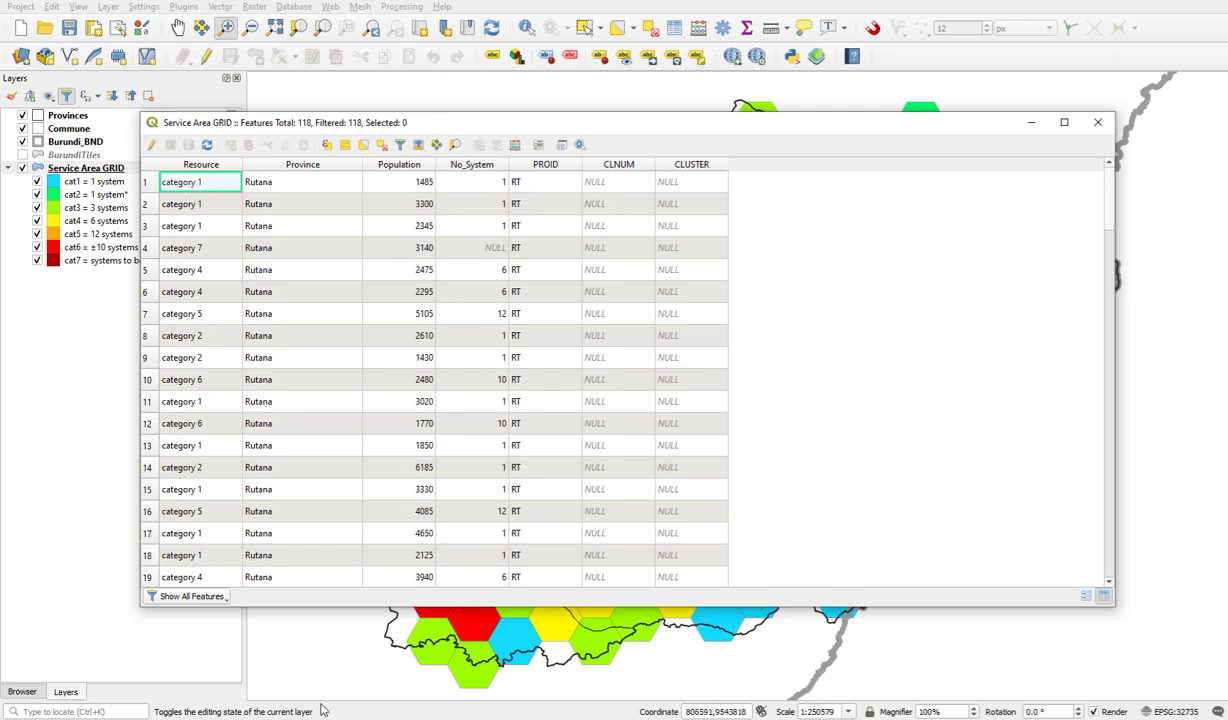
{"action": "key", "text": "alt+Tab"}
{"action": "scroll", "coordinate": [440, 295], "scroll_direction": "up", "scroll_amount": 10}
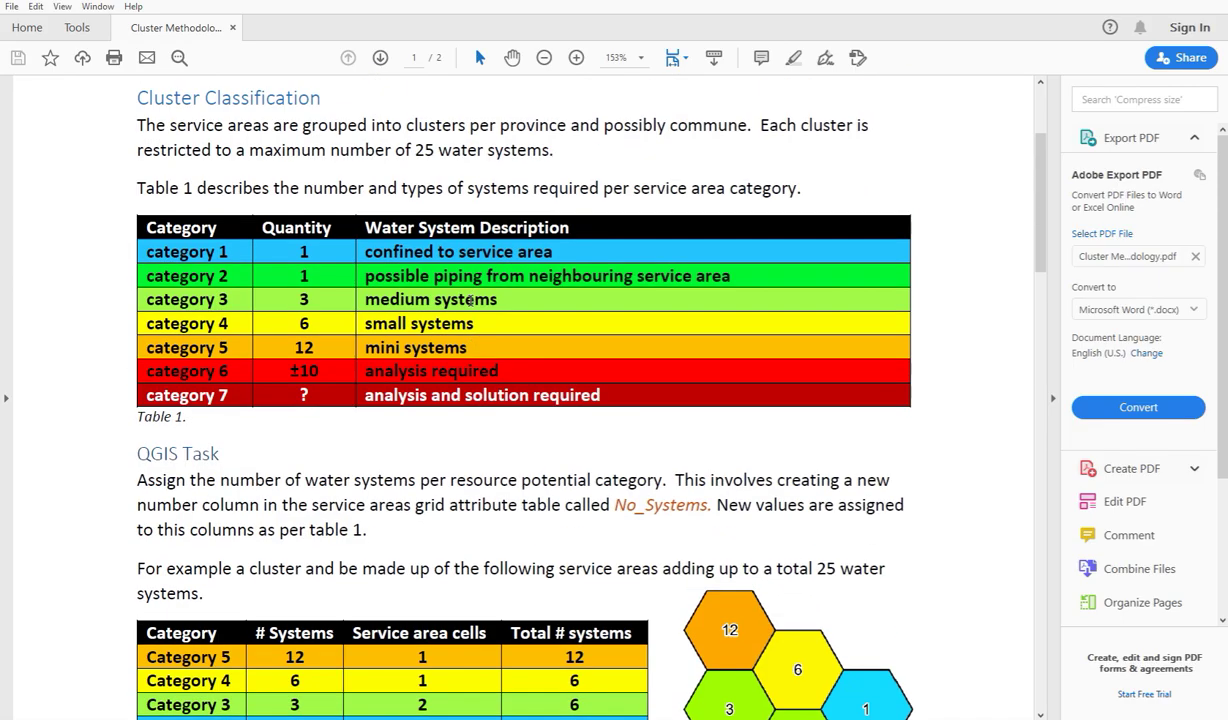
Recheck Table 1 in the PDF, then bring the QGIS attribute table back to the front
{"action": "scroll", "coordinate": [282, 420], "scroll_direction": "down", "scroll_amount": 2}
{"action": "key", "text": "alt+Tab"}
{"action": "key", "text": "F6"}
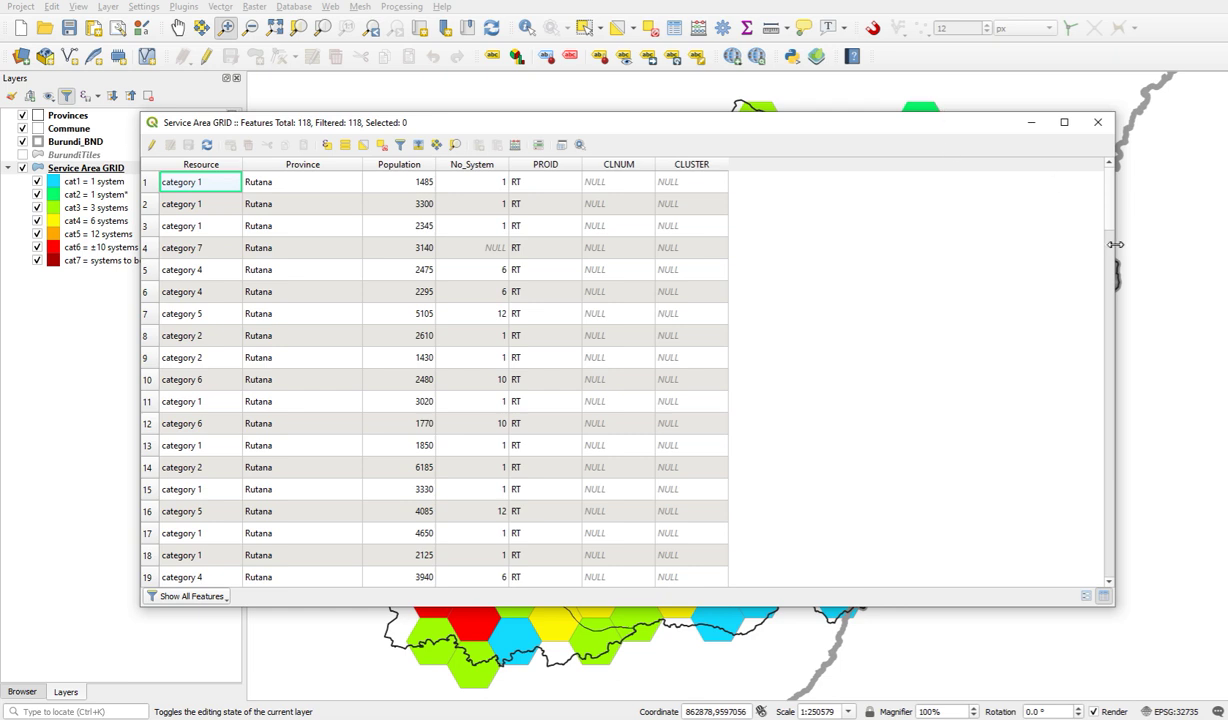
Narrow the attribute table and move it up-left beside the map, then close it
{"action": "left_click_drag", "start_coordinate": [1115, 244], "coordinate": [728, 244]}
{"action": "left_click_drag", "start_coordinate": [612, 124], "coordinate": [487, 79]}
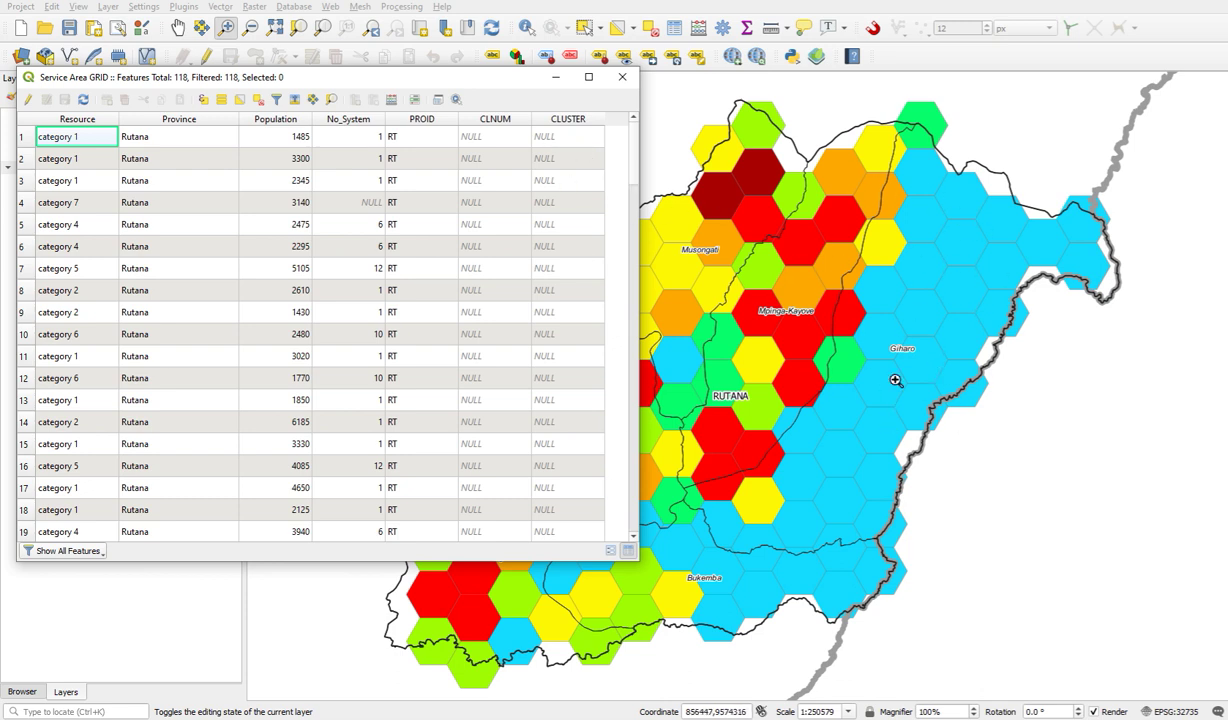
{"action": "left_click", "coordinate": [622, 76]}
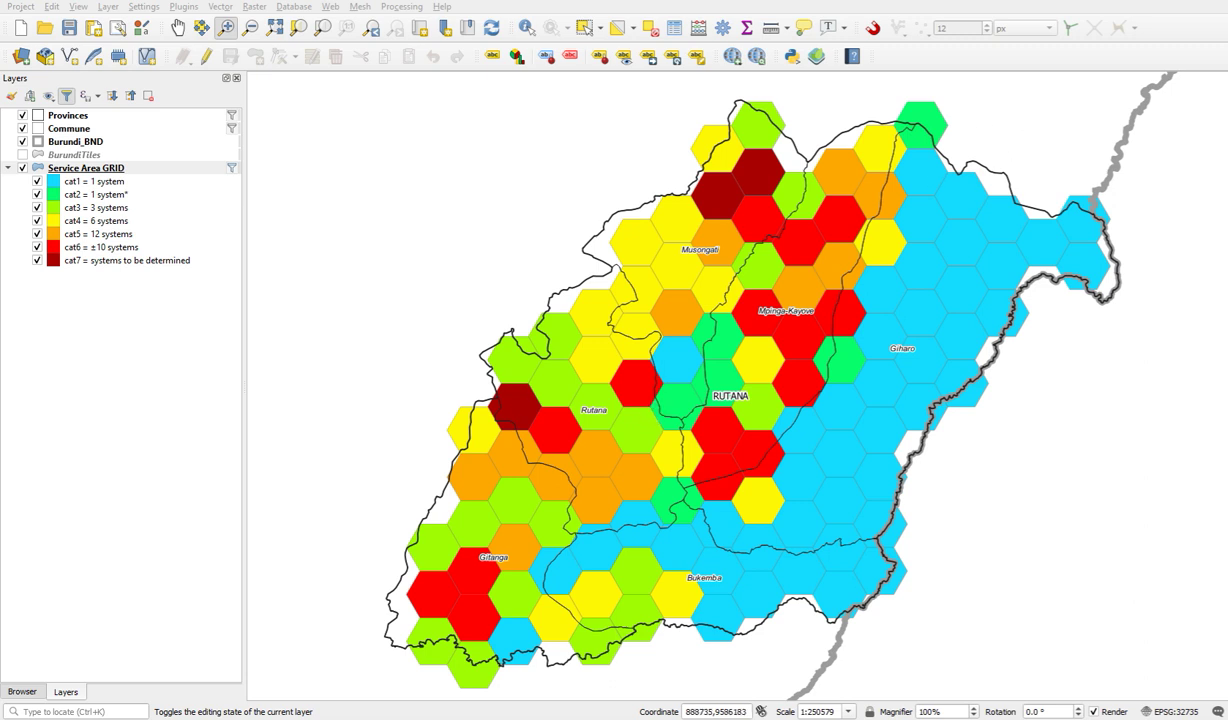
Open the Statistics summary panel, which shows the BurundiTiles layer
{"action": "left_click", "coordinate": [745, 25]}
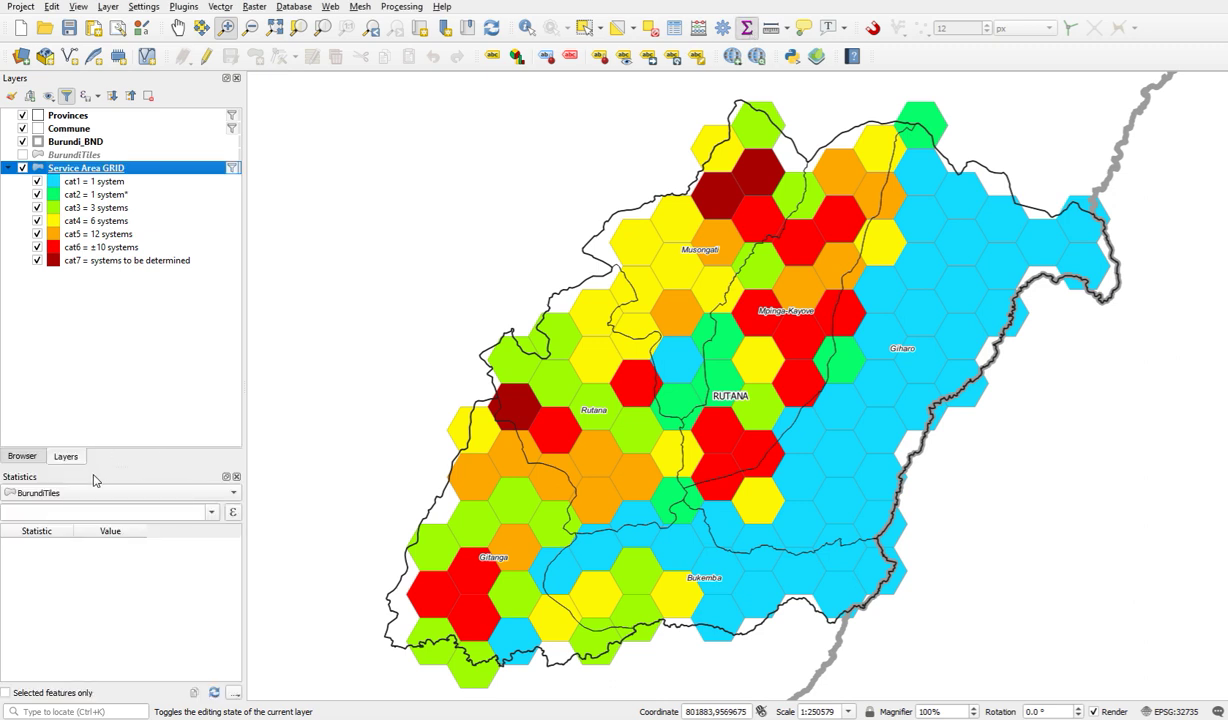
Show No_System statistics for the Service Area GRID layer, counting selected features only
{"action": "left_click_drag", "start_coordinate": [98, 469], "coordinate": [107, 344]}
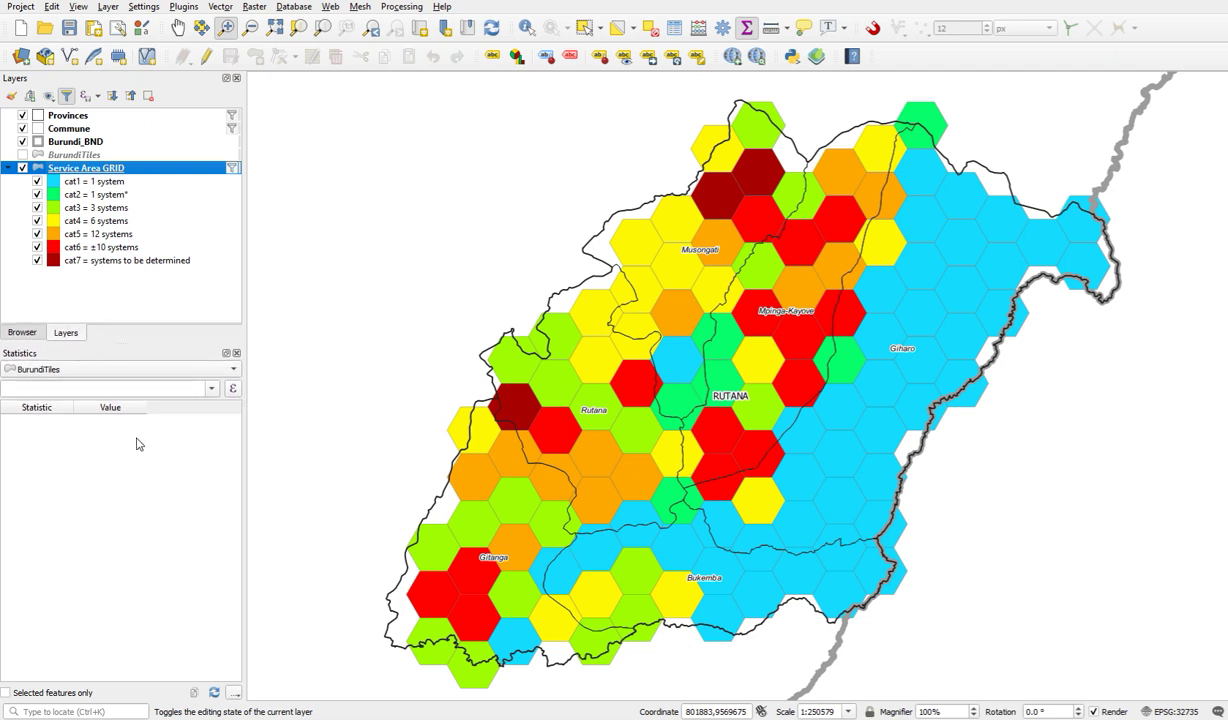
{"action": "left_click", "coordinate": [105, 368]}
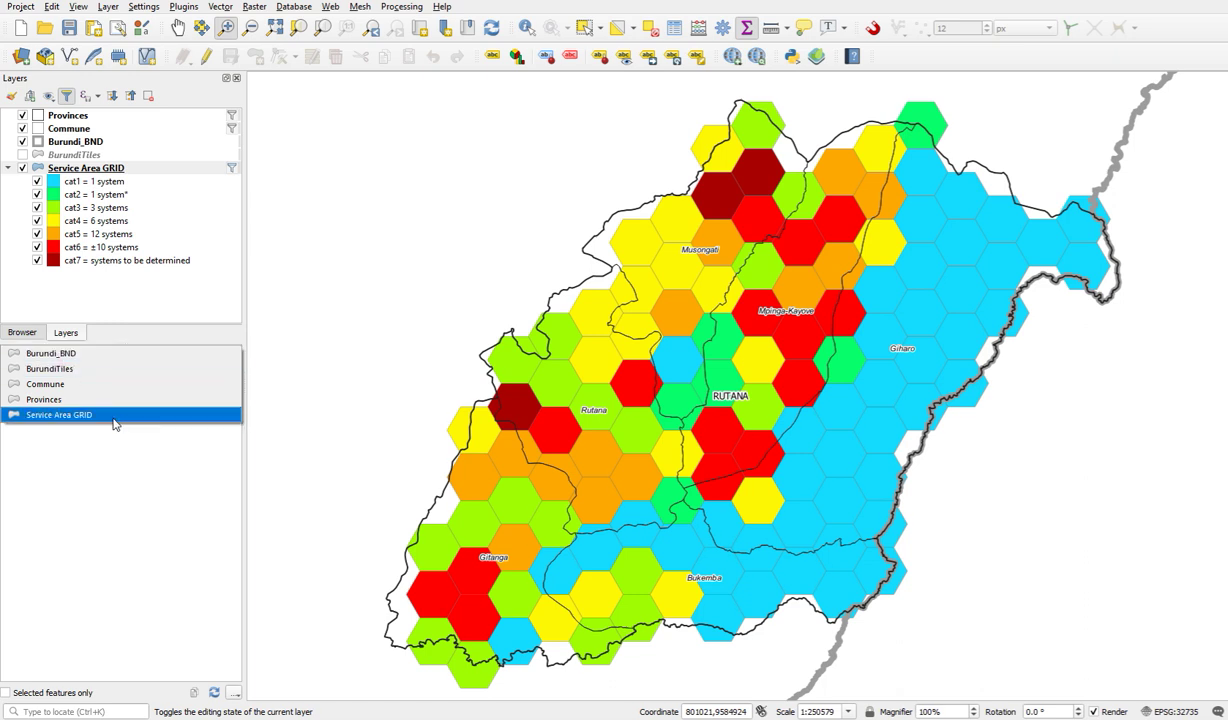
{"action": "left_click", "coordinate": [62, 414]}
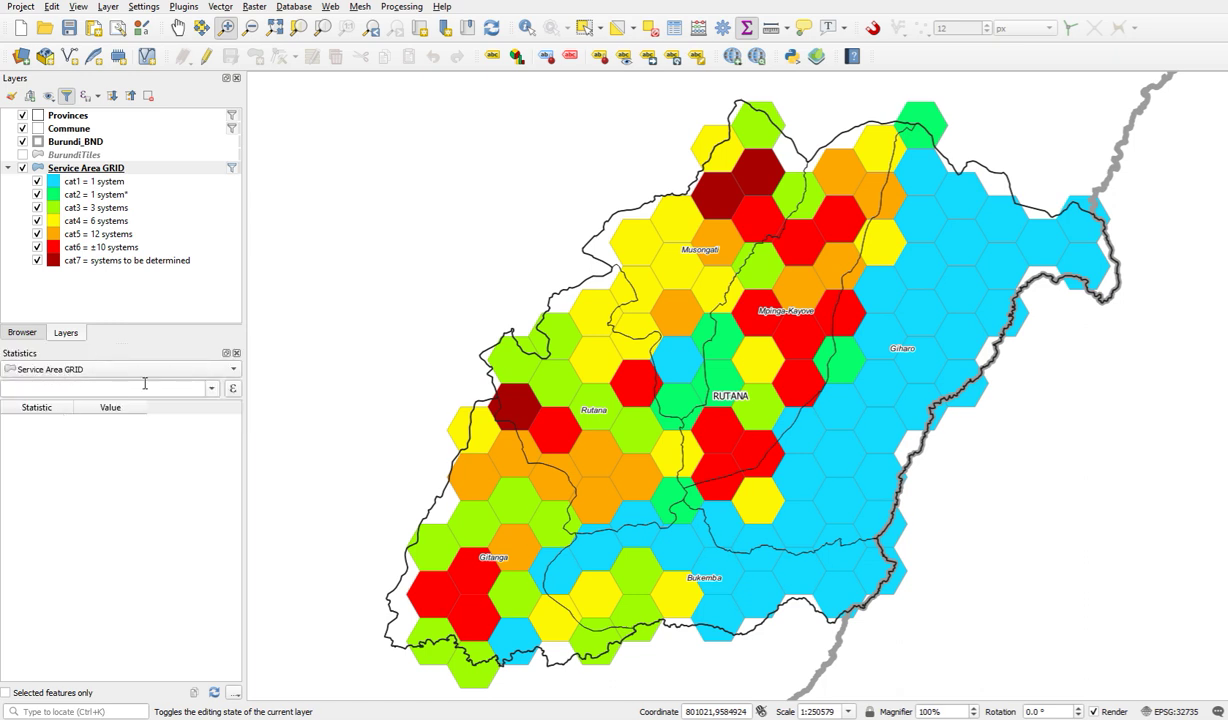
{"action": "left_click", "coordinate": [211, 388]}
{"action": "scroll", "coordinate": [120, 510], "scroll_direction": "down", "scroll_amount": 5}
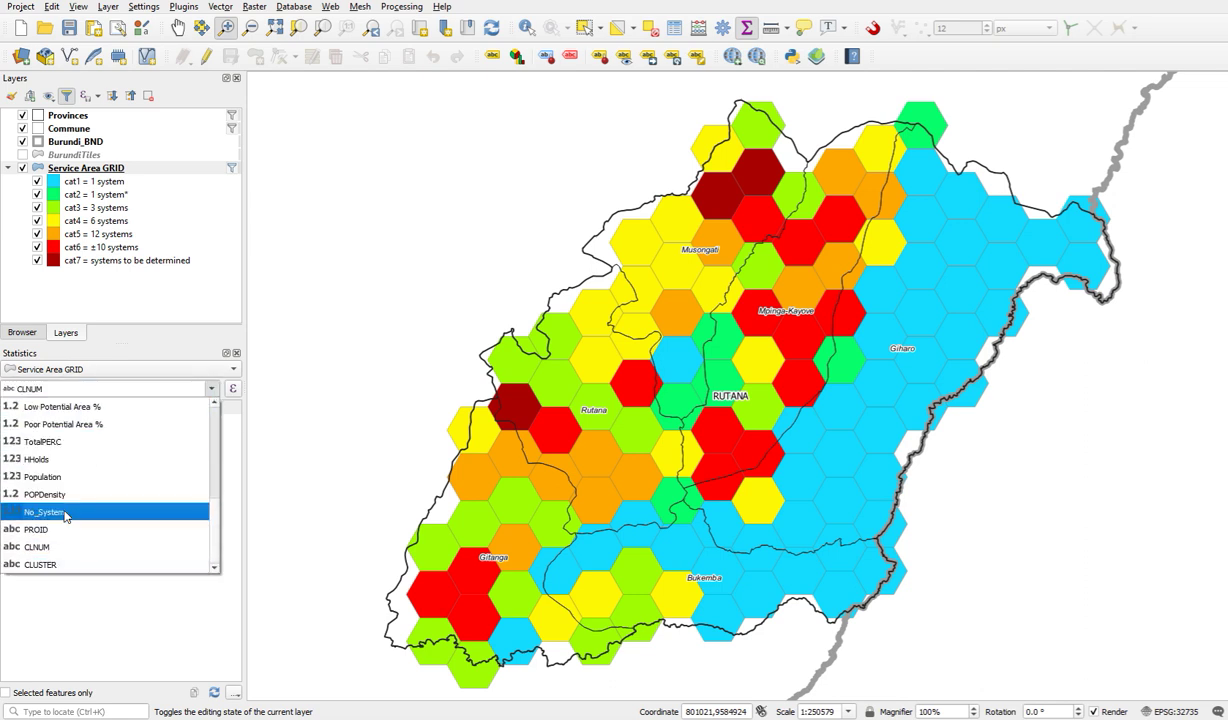
{"action": "left_click", "coordinate": [65, 513]}
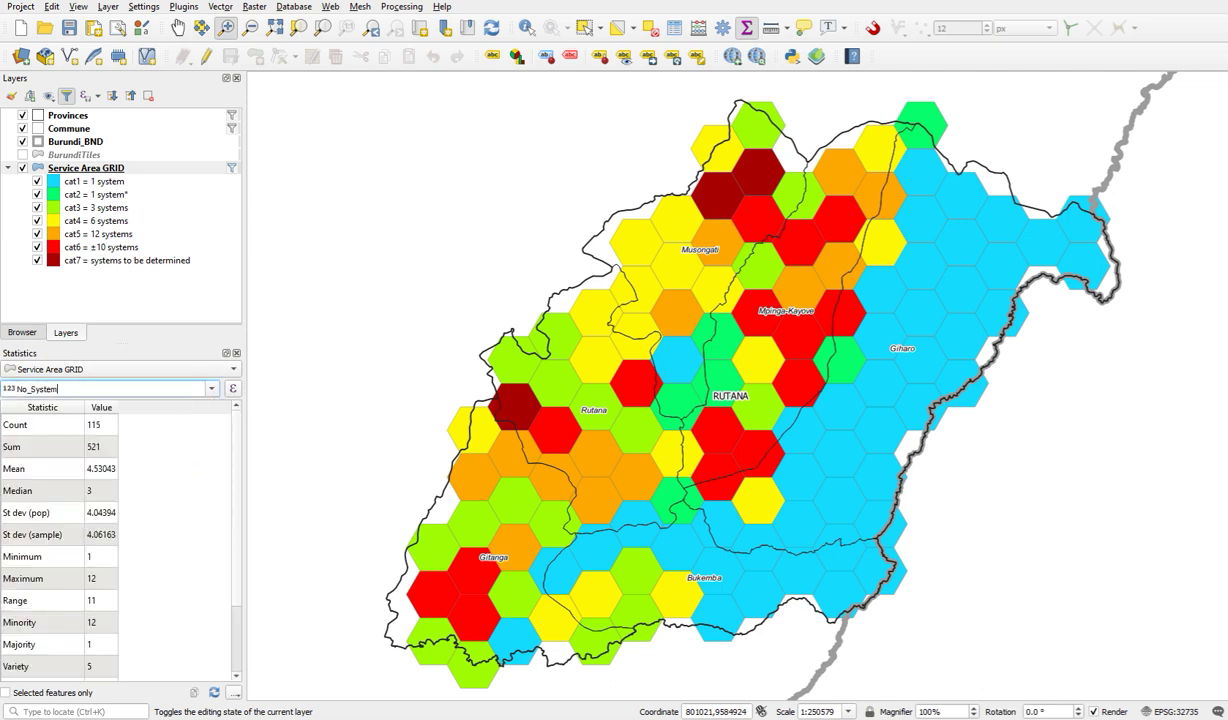
{"action": "left_click", "coordinate": [7, 694]}
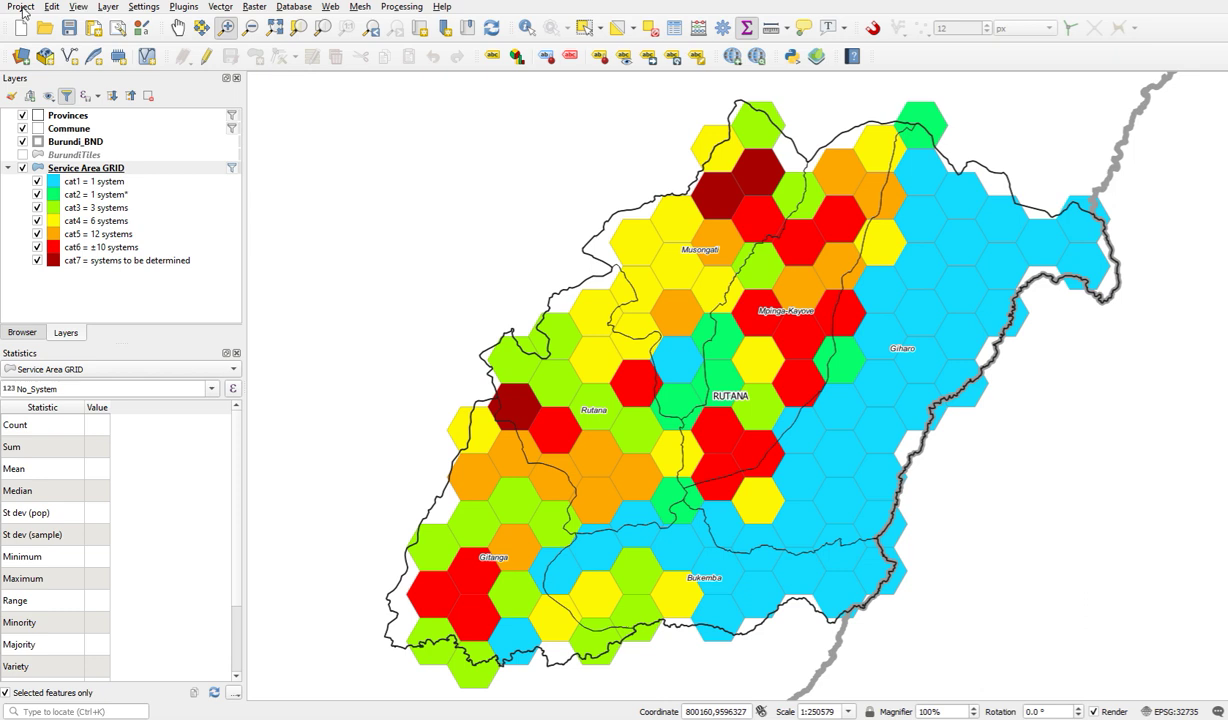
{"action": "left_click", "coordinate": [20, 9]}
{"action": "left_click", "coordinate": [85, 195]}
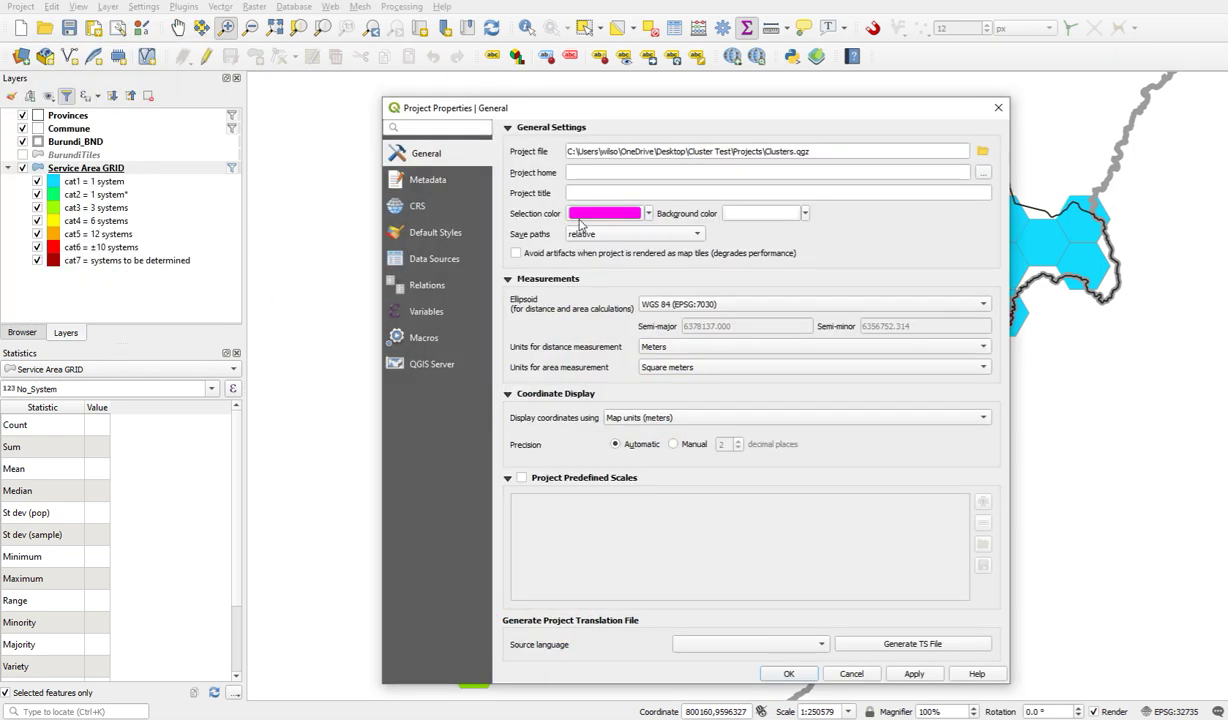
{"action": "left_click_drag", "start_coordinate": [675, 106], "coordinate": [366, 63]}
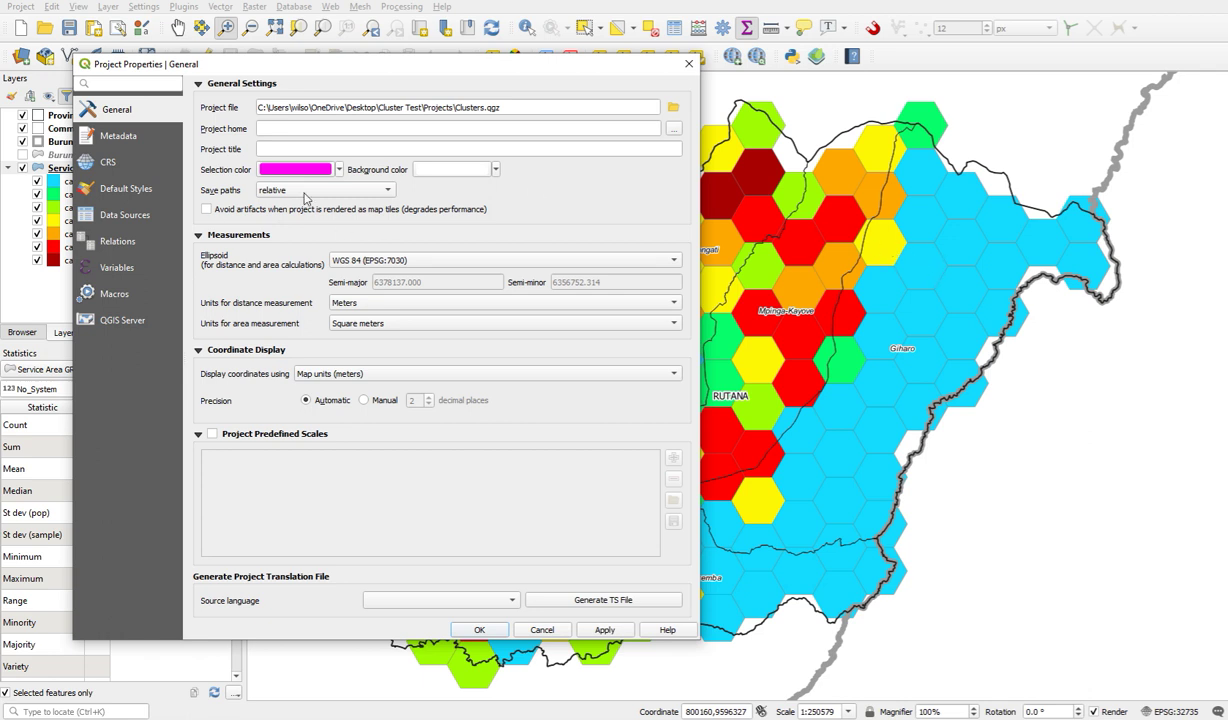
{"action": "mouse_move", "coordinate": [348, 70]}
{"action": "left_mouse_down"}
{"action": "mouse_move", "coordinate": [583, 66]}
{"action": "mouse_move", "coordinate": [358, 59]}
{"action": "left_mouse_up"}
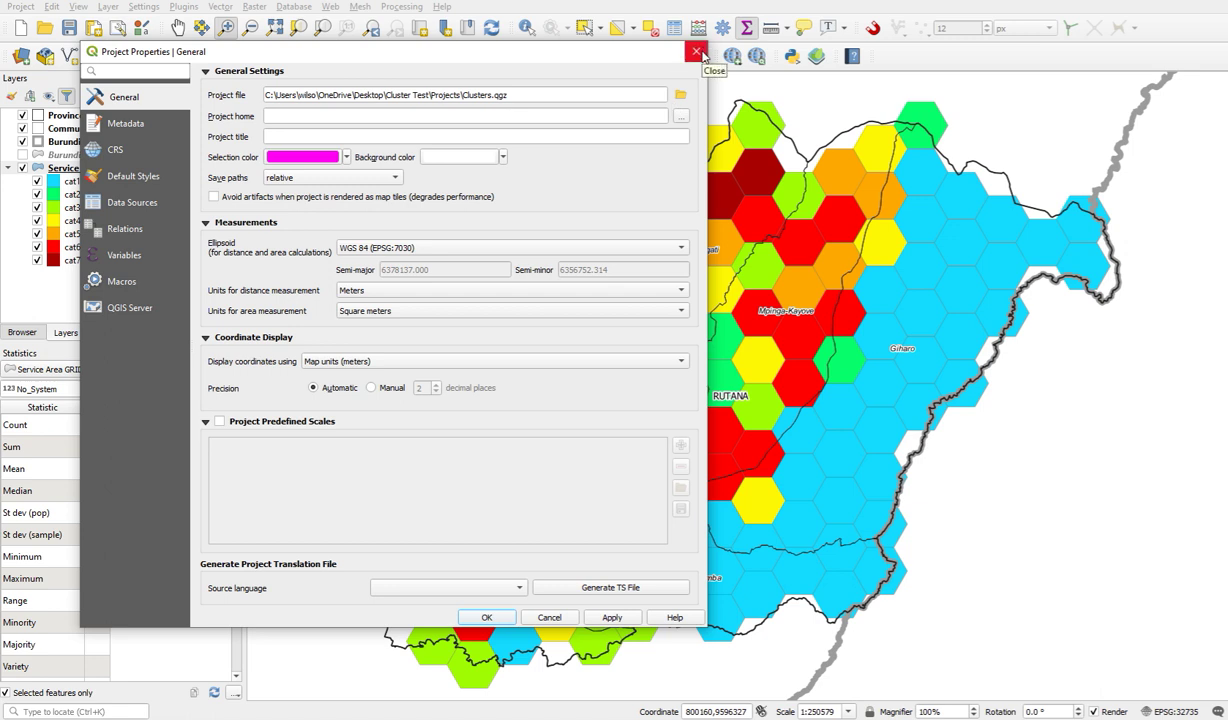
{"action": "left_click", "coordinate": [486, 617]}
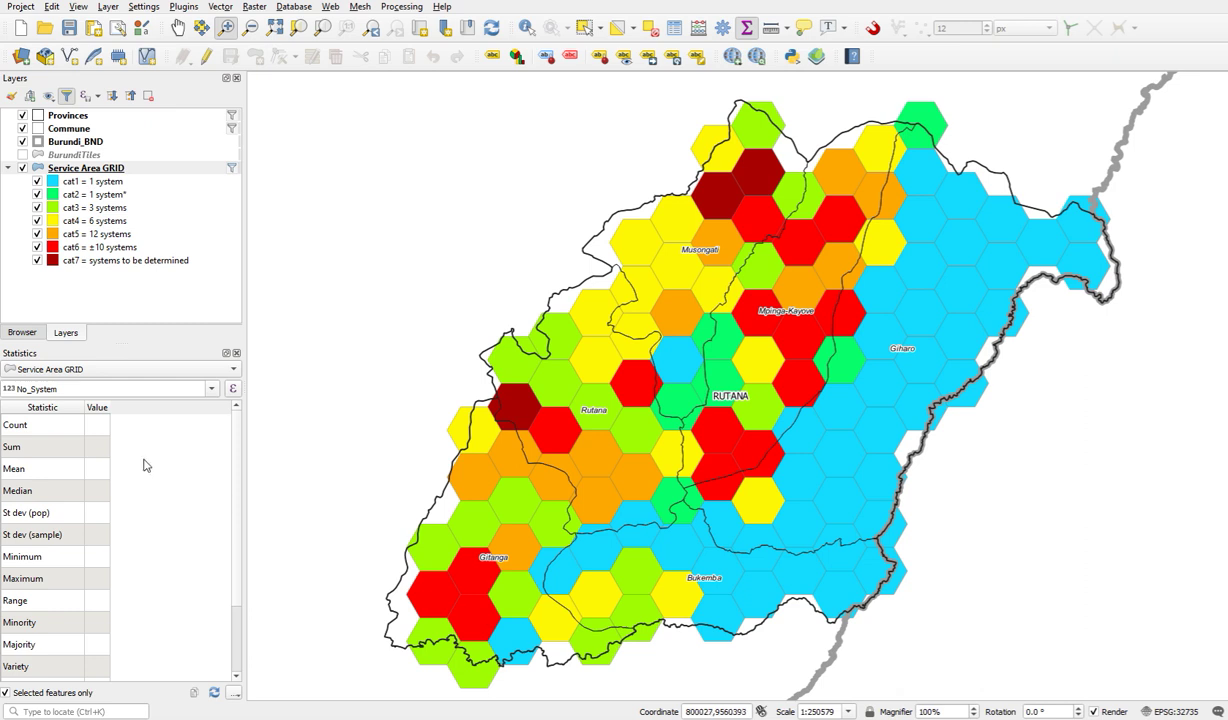
{"action": "left_click_drag", "start_coordinate": [110, 407], "coordinate": [157, 410]}
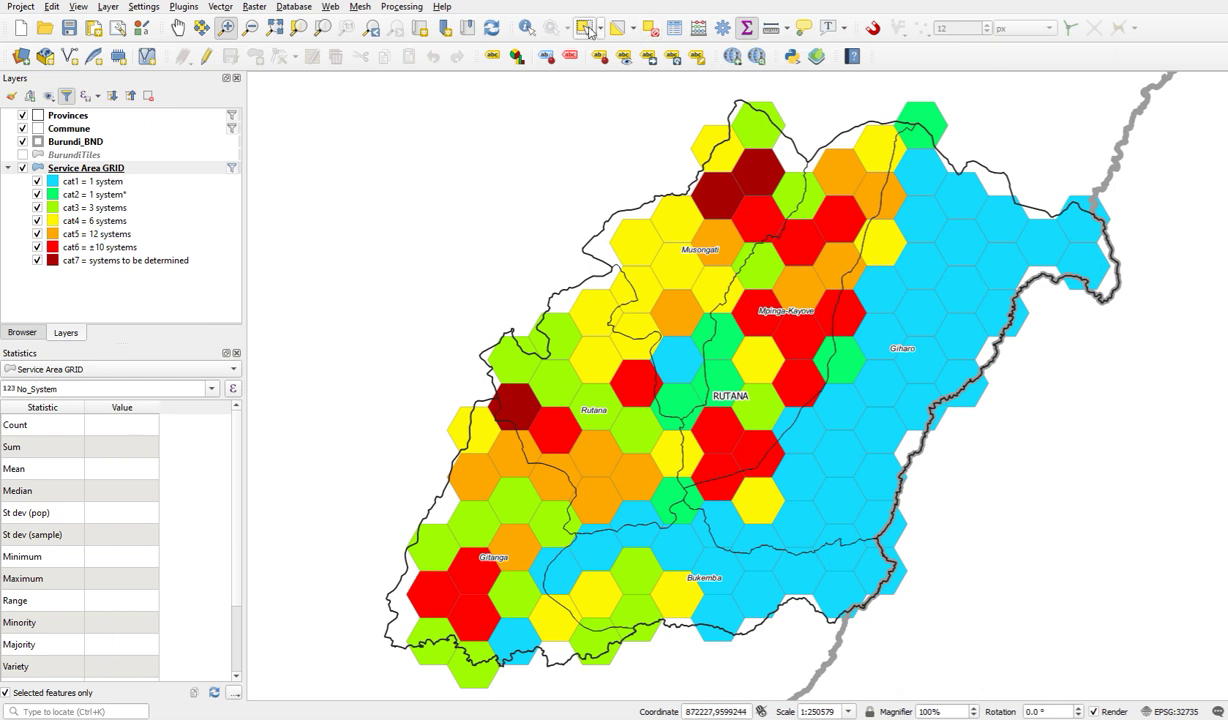
Select the 14 blue hexagons at Rutana's north-east tip with the Select Features tool
{"action": "left_click", "coordinate": [580, 28]}
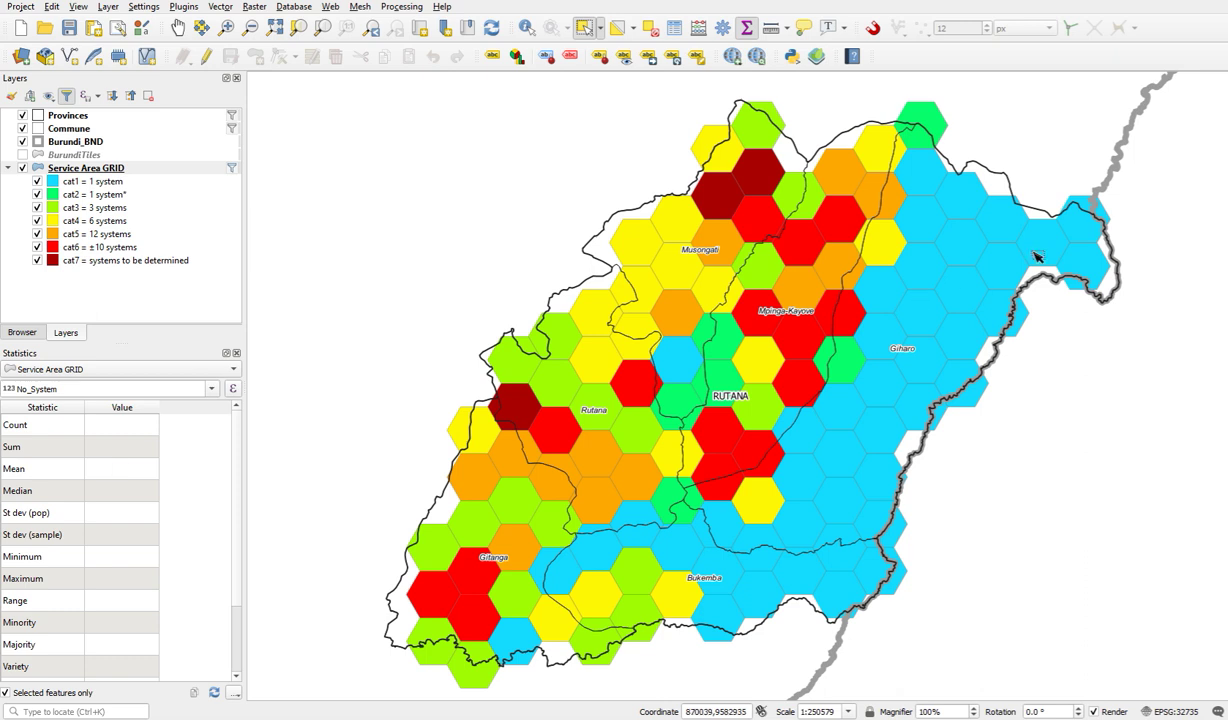
{"action": "left_click", "coordinate": [1092, 232]}
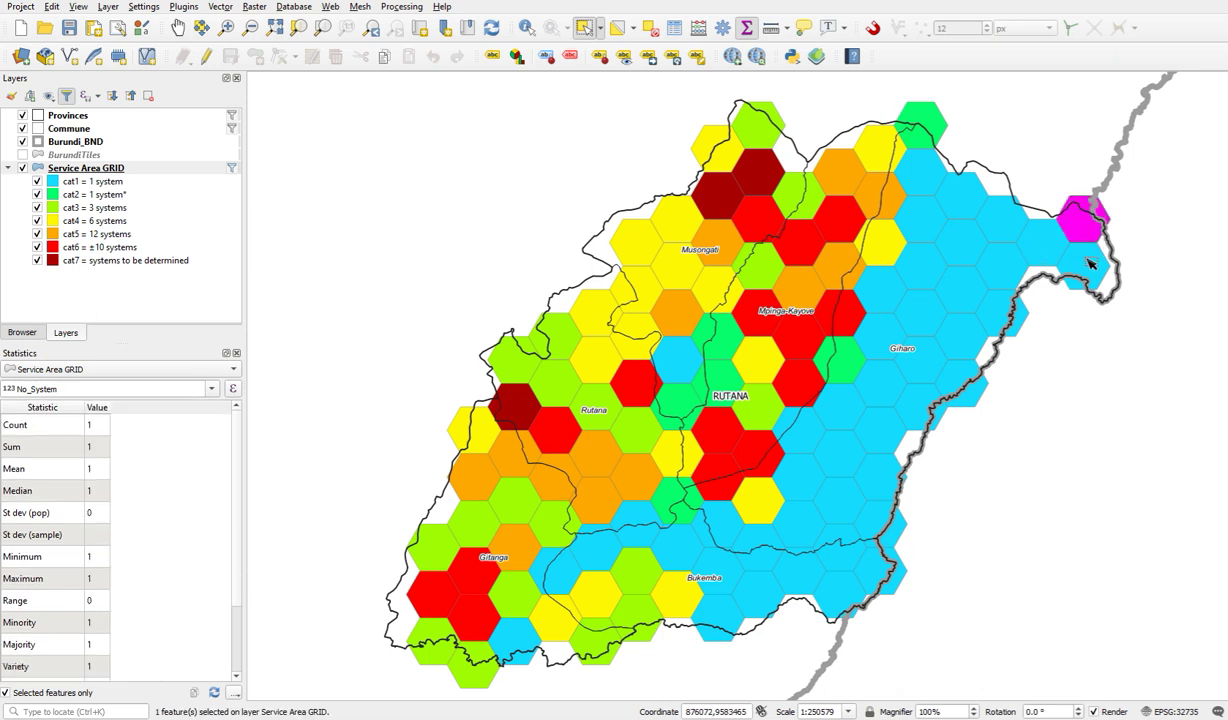
{"action": "left_click", "coordinate": [1092, 262], "text": "shift"}
{"action": "left_click", "coordinate": [1040, 250], "text": "shift"}
{"action": "left_click", "coordinate": [1000, 262], "text": "shift"}
{"action": "left_click", "coordinate": [1000, 218], "text": "shift"}
{"action": "left_click", "coordinate": [1040, 205], "text": "shift"}
{"action": "left_click", "coordinate": [962, 198], "text": "shift"}
{"action": "left_click", "coordinate": [960, 285], "text": "shift"}
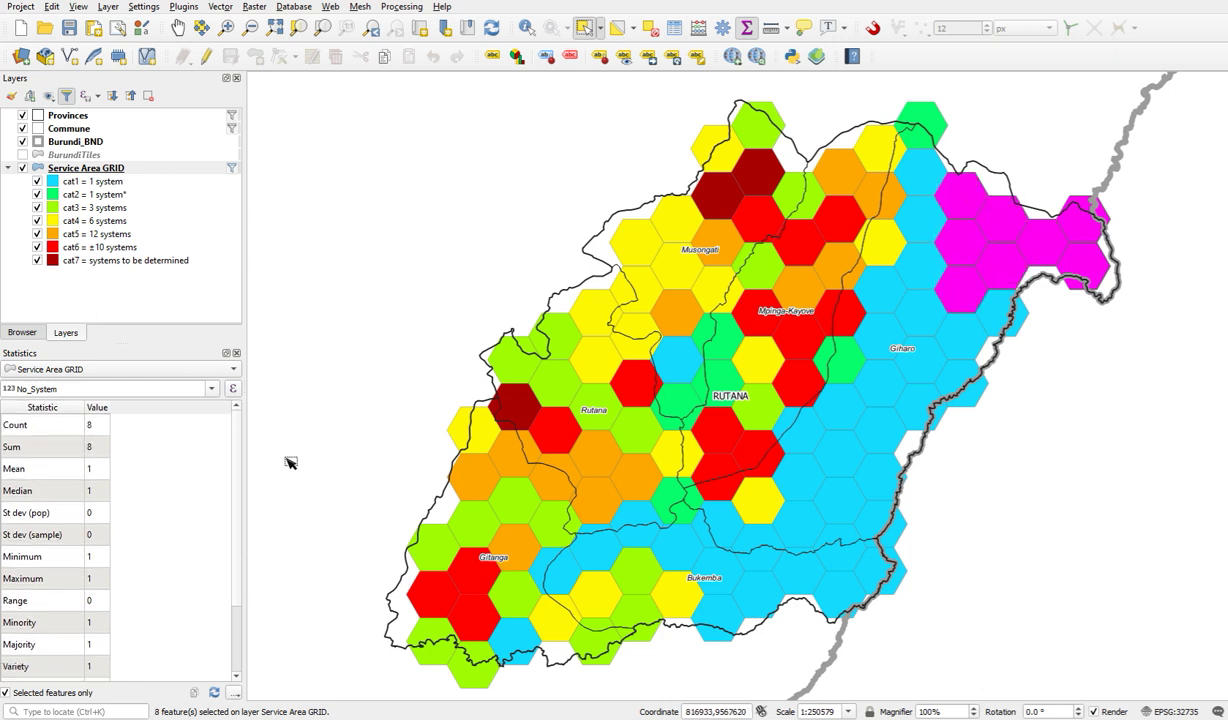
{"action": "left_click", "coordinate": [1003, 314], "text": "shift"}
{"action": "left_click", "coordinate": [960, 328], "text": "shift"}
{"action": "left_click", "coordinate": [921, 307], "text": "shift"}
{"action": "left_click", "coordinate": [921, 260], "text": "shift"}
{"action": "left_click", "coordinate": [922, 214], "text": "shift"}
{"action": "left_click", "coordinate": [922, 172], "text": "shift"}
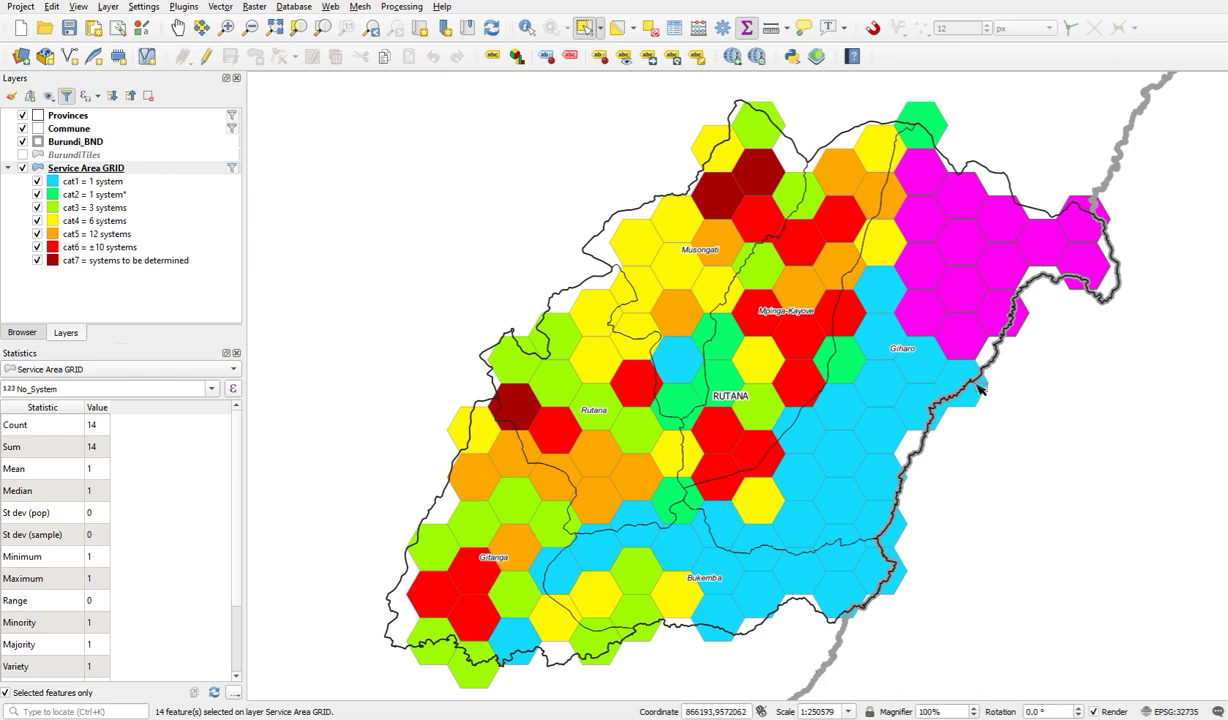
{"action": "left_click", "coordinate": [910, 362], "text": "shift"}
Add two cells beside Giharo, the yellow cell and the top green cell to reach 20
{"action": "left_click", "coordinate": [878, 328], "text": "shift"}
{"action": "left_click", "coordinate": [893, 292], "text": "shift"}
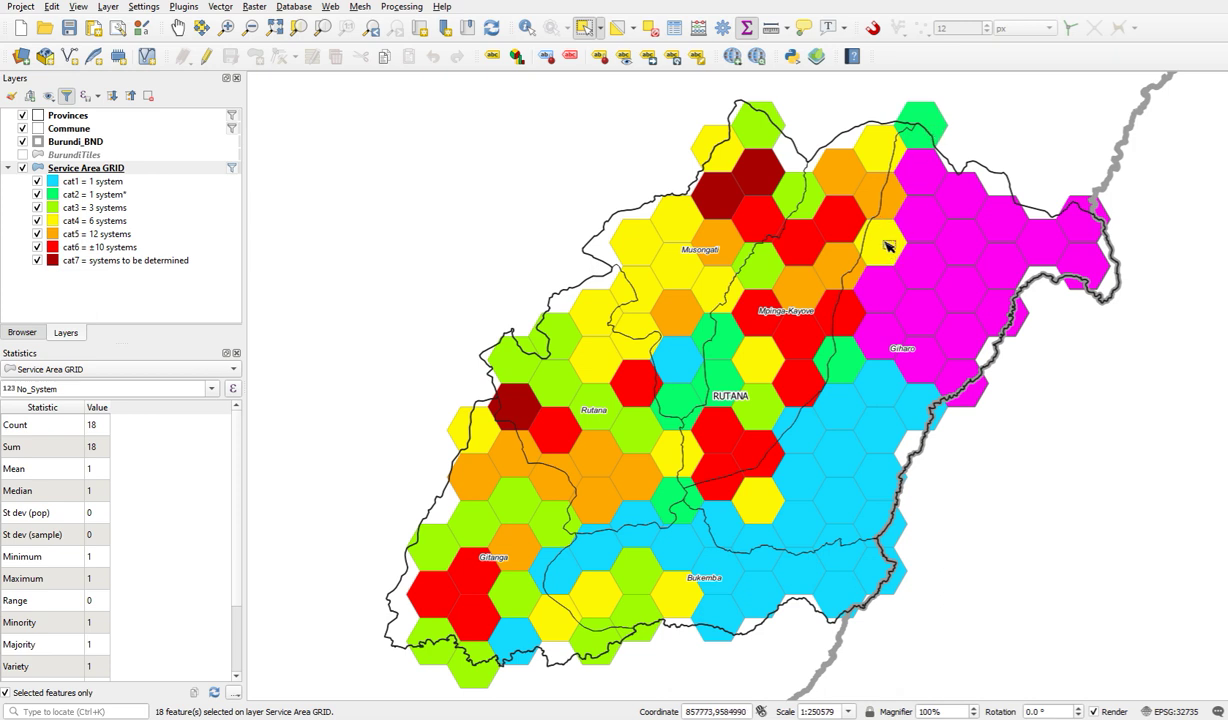
{"action": "left_click", "coordinate": [893, 248], "text": "shift"}
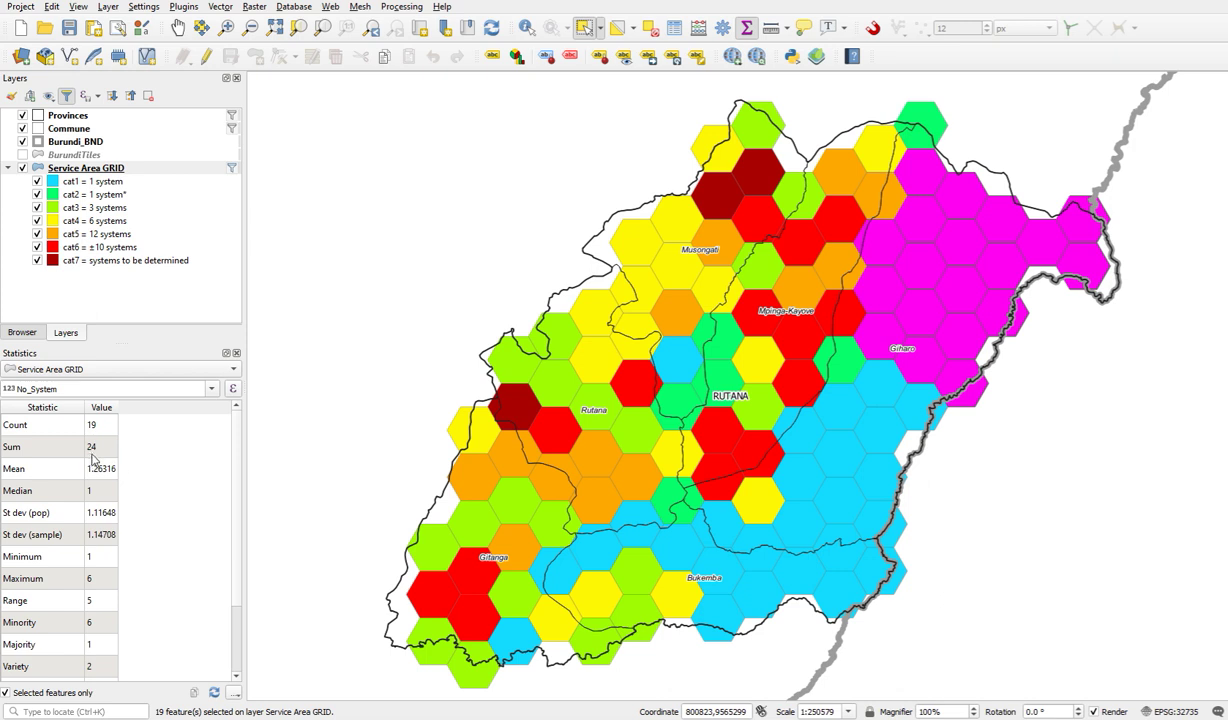
{"action": "left_click", "coordinate": [930, 122], "text": "shift"}
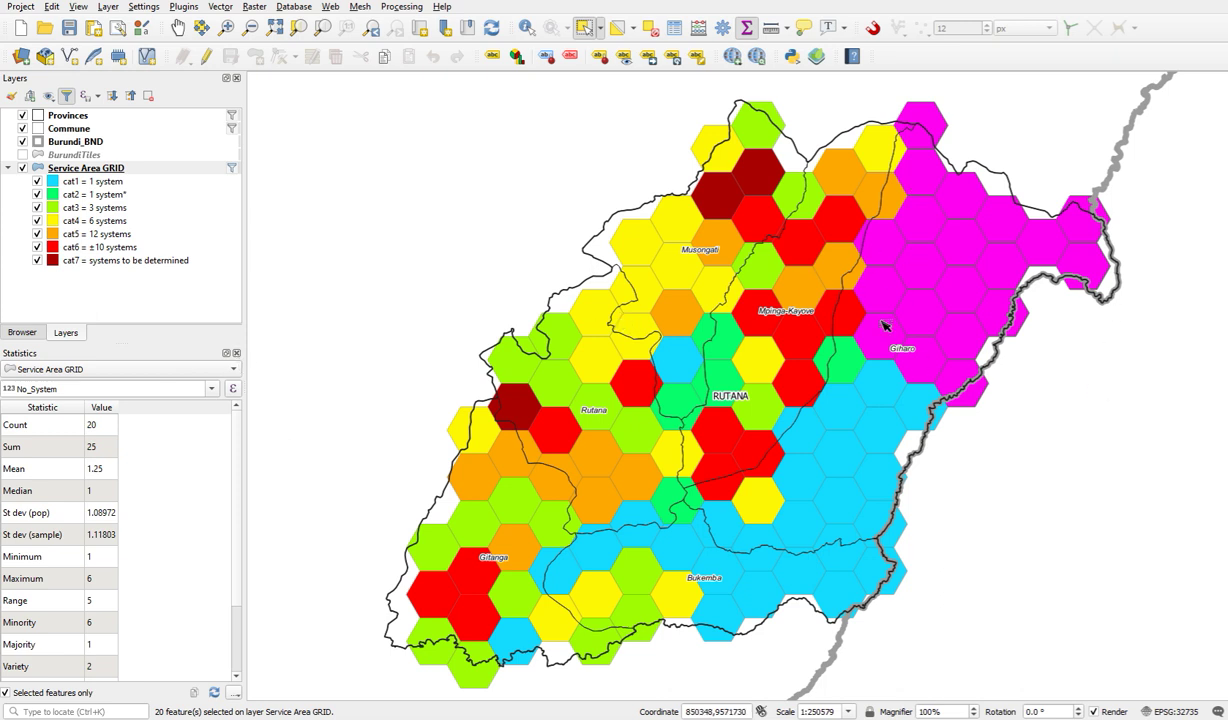
Open the Service Area GRID attribute table and turn on editing
{"action": "right_click", "coordinate": [107, 172]}
{"action": "left_click", "coordinate": [176, 313]}
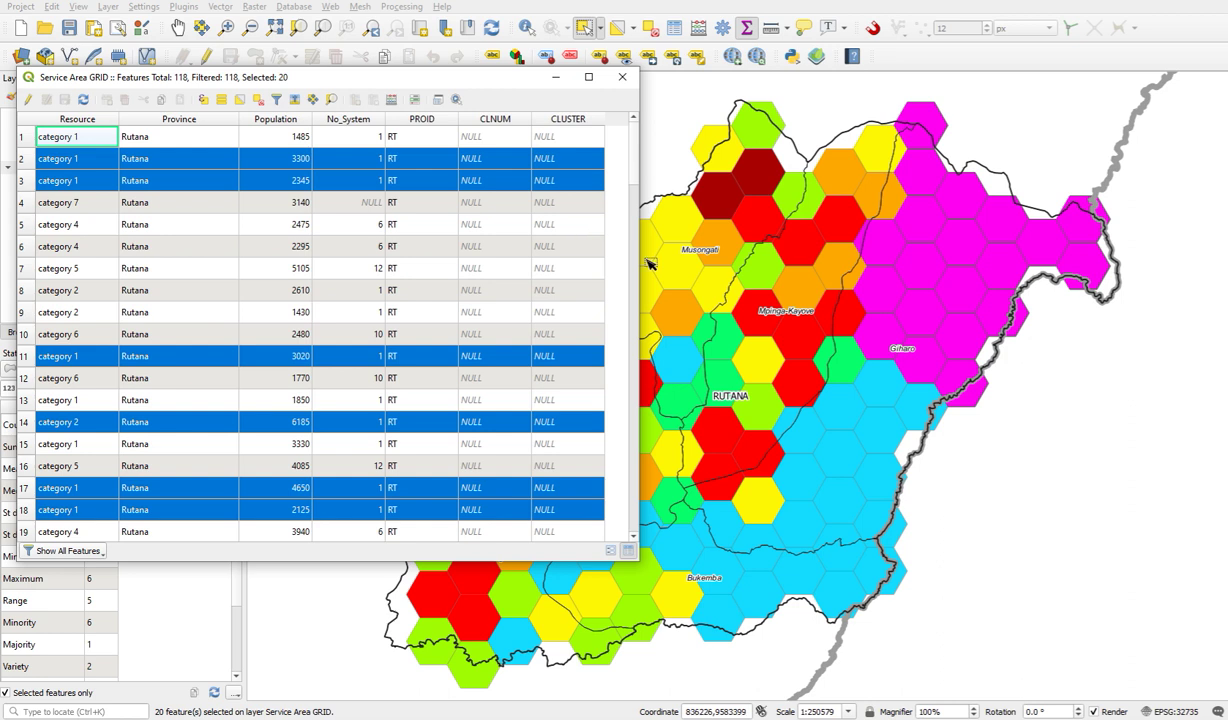
{"action": "left_click", "coordinate": [28, 99]}
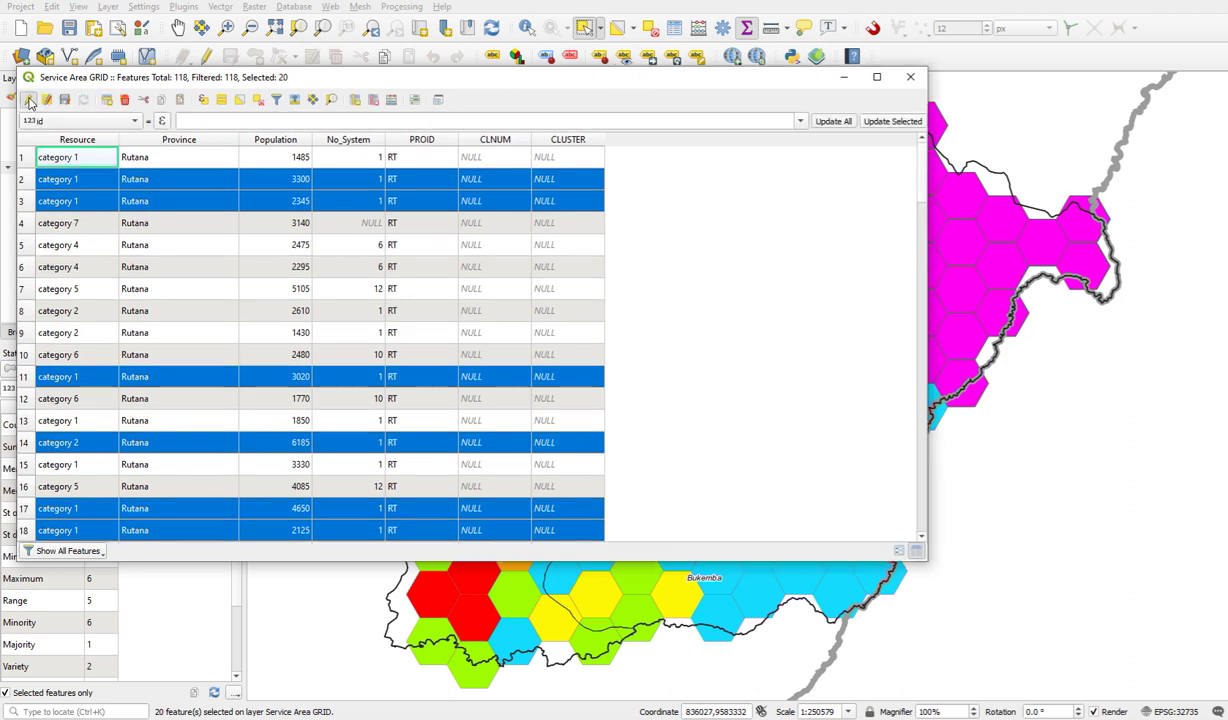
Use the Field Calculator to set CLNUM to '01' for the selected cells
{"action": "left_click", "coordinate": [391, 100]}
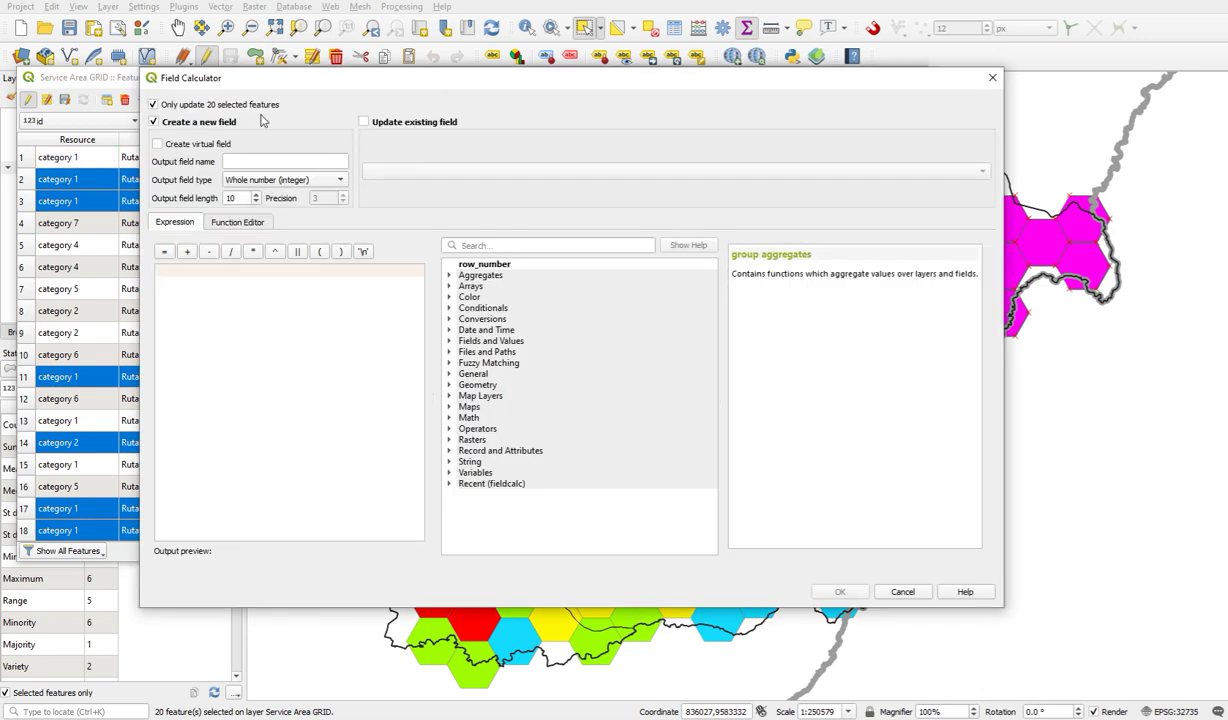
{"action": "left_click", "coordinate": [362, 121]}
{"action": "left_click", "coordinate": [416, 172]}
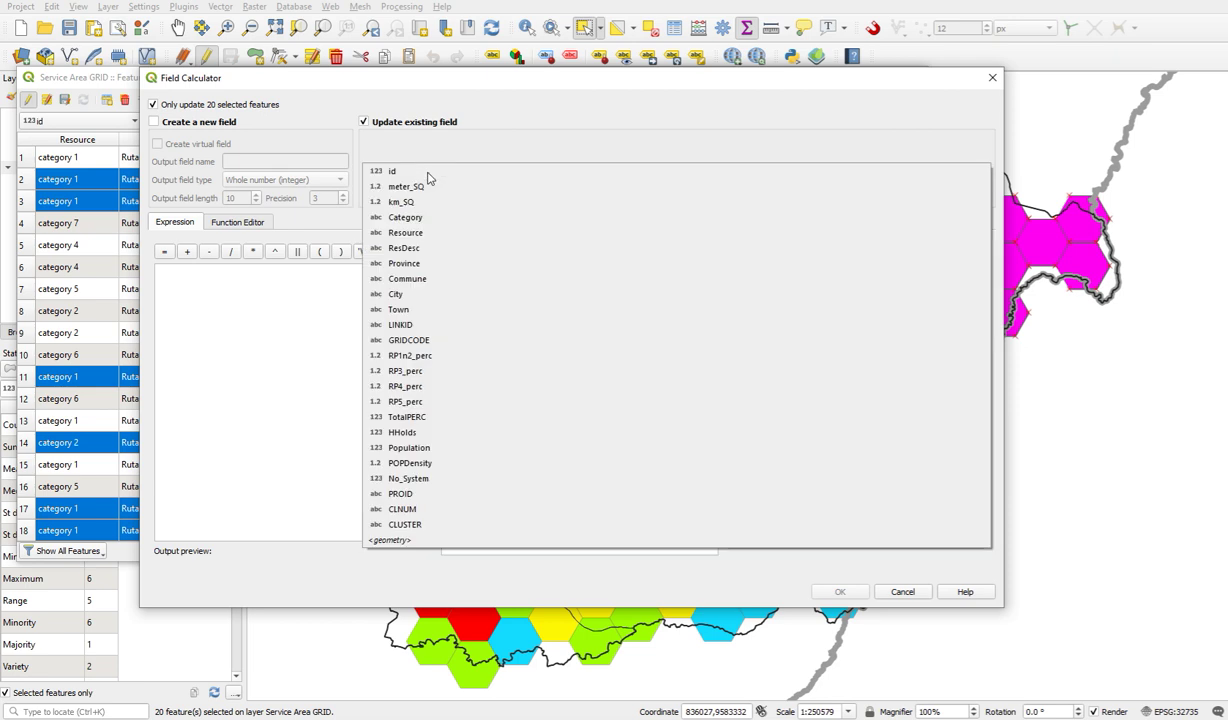
{"action": "left_click", "coordinate": [411, 511]}
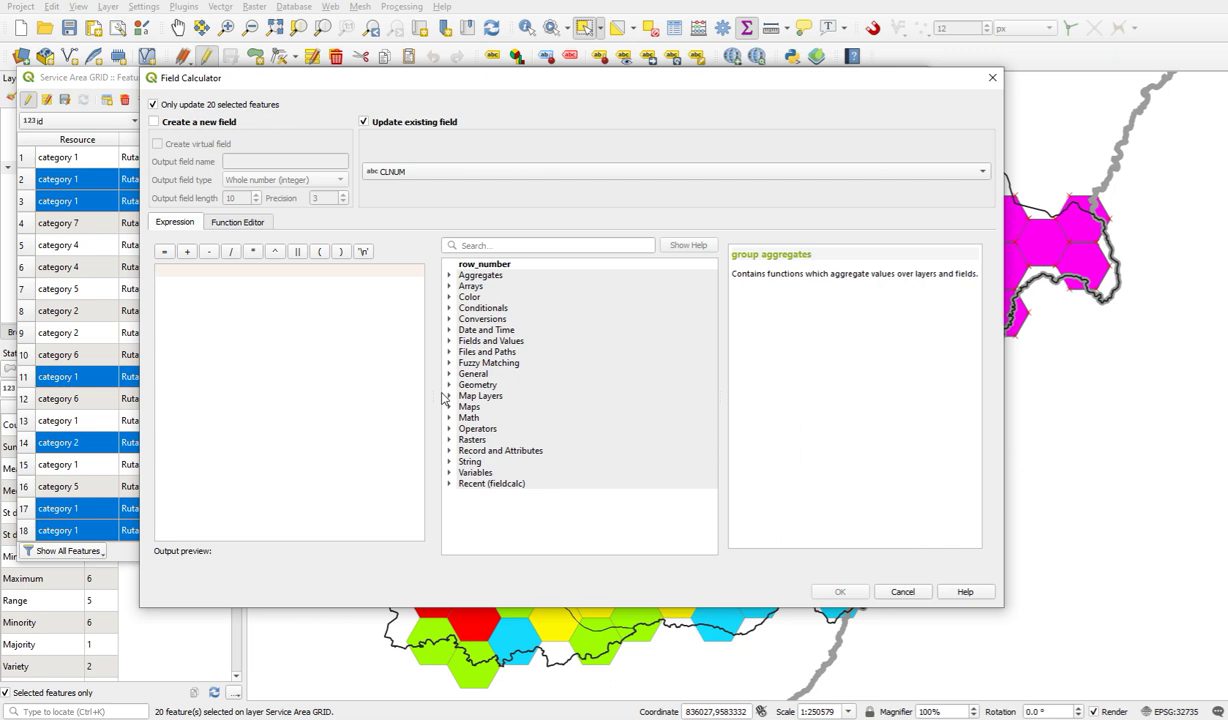
{"action": "type", "text": "01'"}
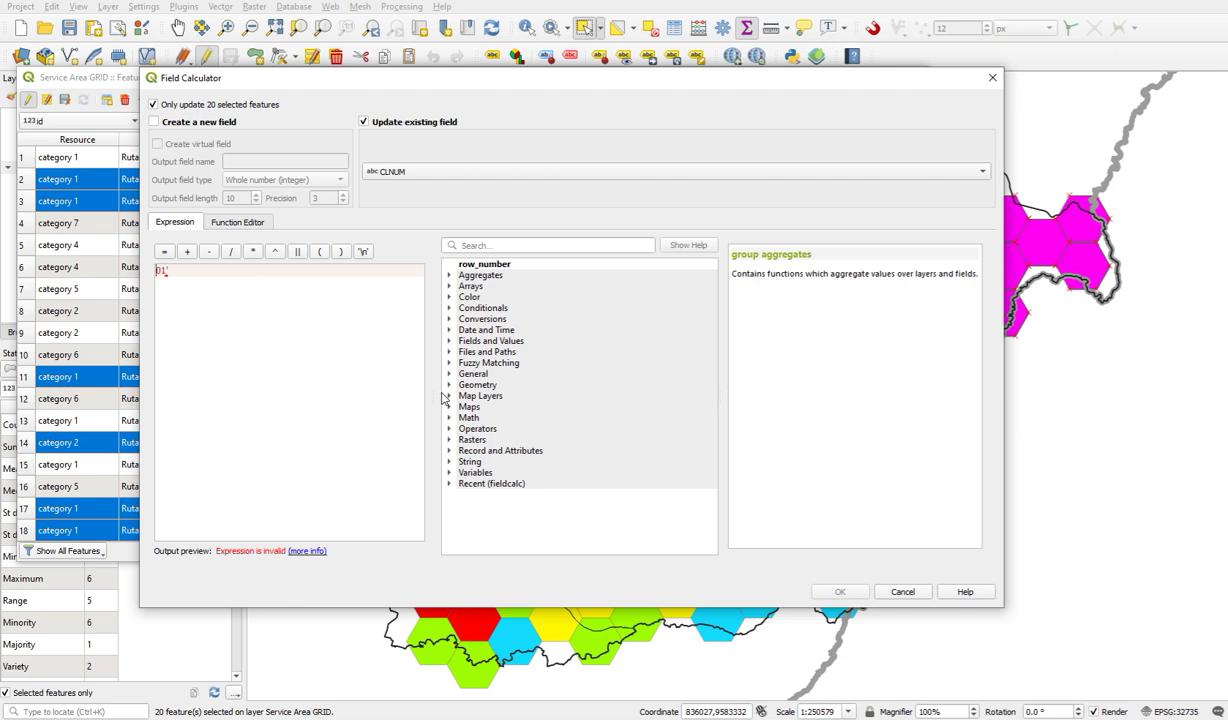
{"action": "key", "text": "Home"}
{"action": "type", "text": "'"}
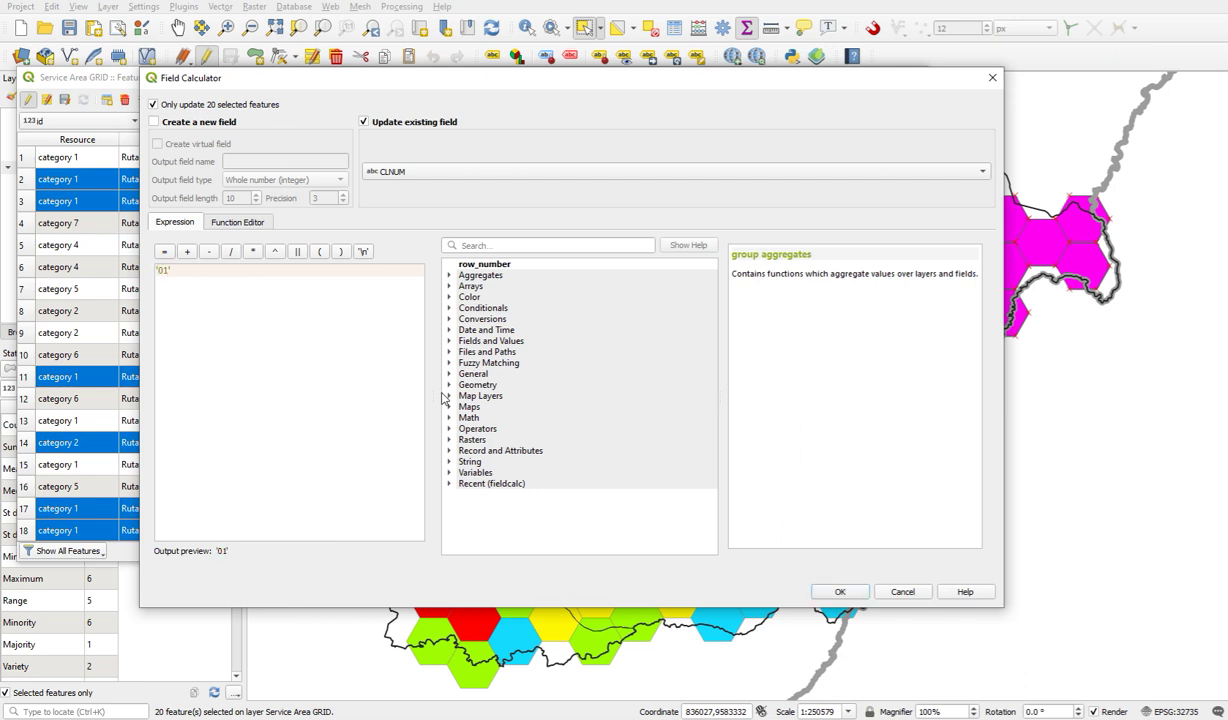
{"action": "left_click", "coordinate": [838, 592]}
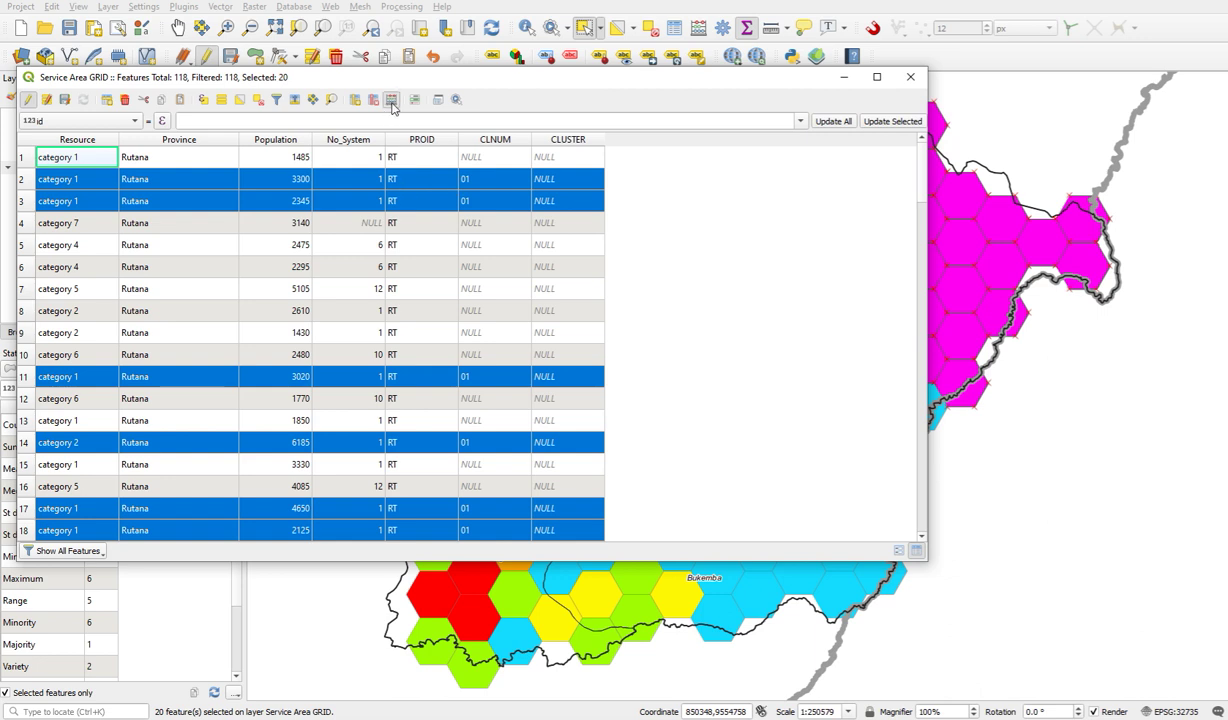
Update CLUSTER with "PROID" || "CLNUM" for the selected cells so they read RT01
{"action": "left_click", "coordinate": [389, 99]}
{"action": "left_click", "coordinate": [365, 123]}
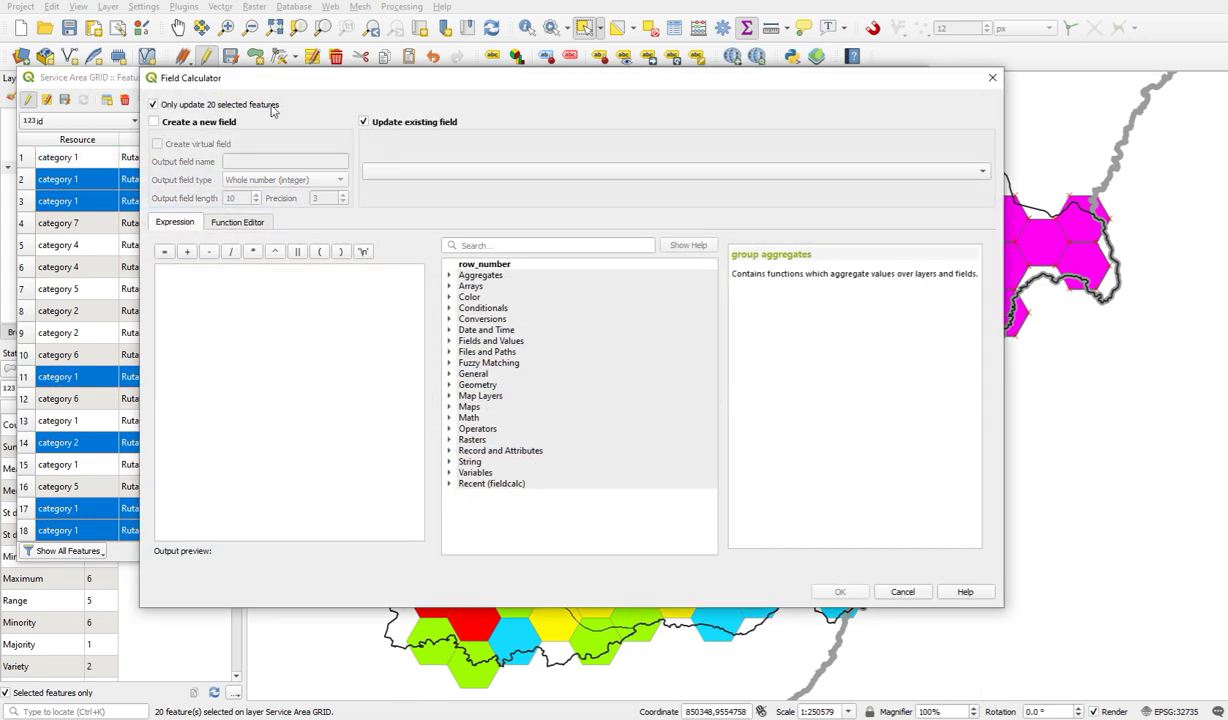
{"action": "left_click", "coordinate": [432, 174]}
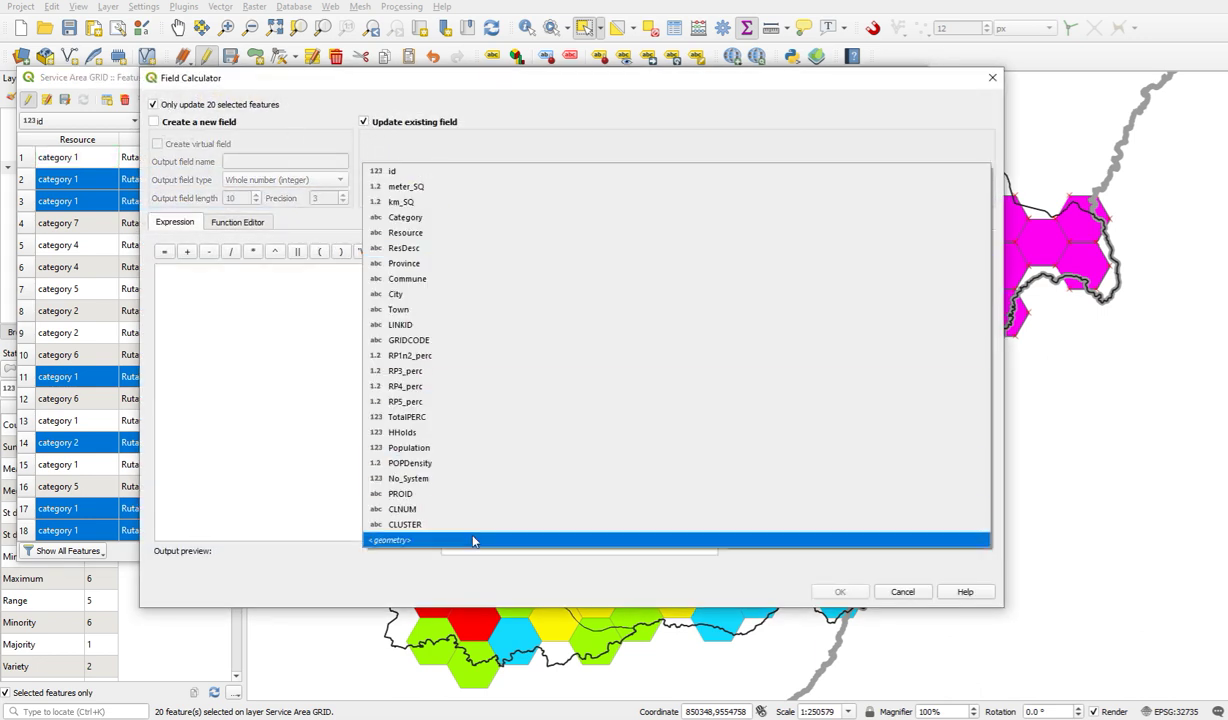
{"action": "left_click", "coordinate": [420, 500]}
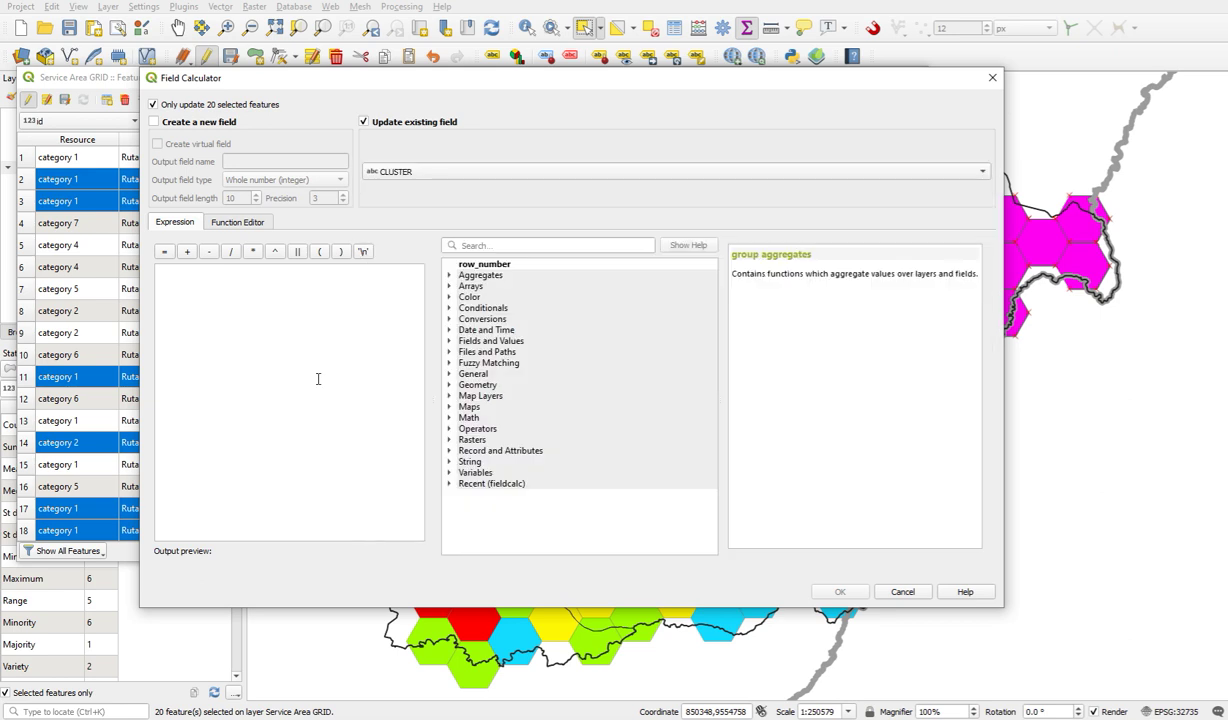
{"action": "left_click", "coordinate": [450, 342]}
{"action": "scroll", "coordinate": [549, 444], "scroll_direction": "down", "scroll_amount": 3}
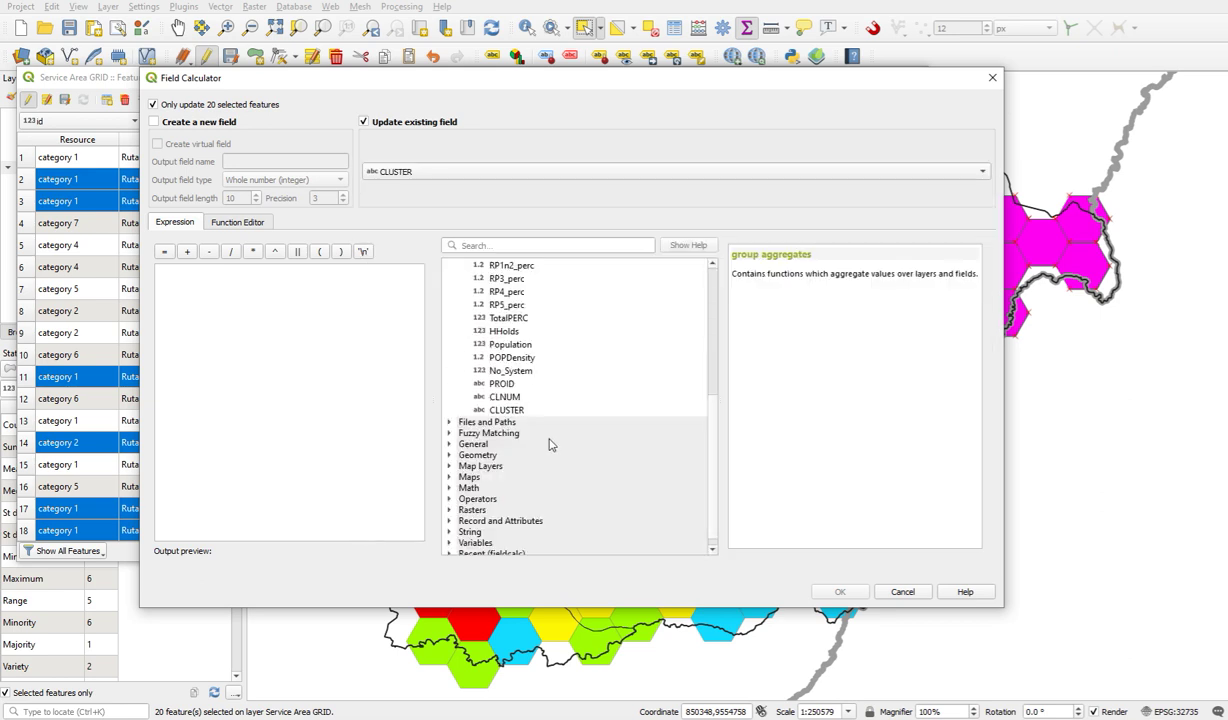
{"action": "double_click", "coordinate": [500, 383]}
{"action": "left_click", "coordinate": [297, 253]}
{"action": "double_click", "coordinate": [504, 397]}
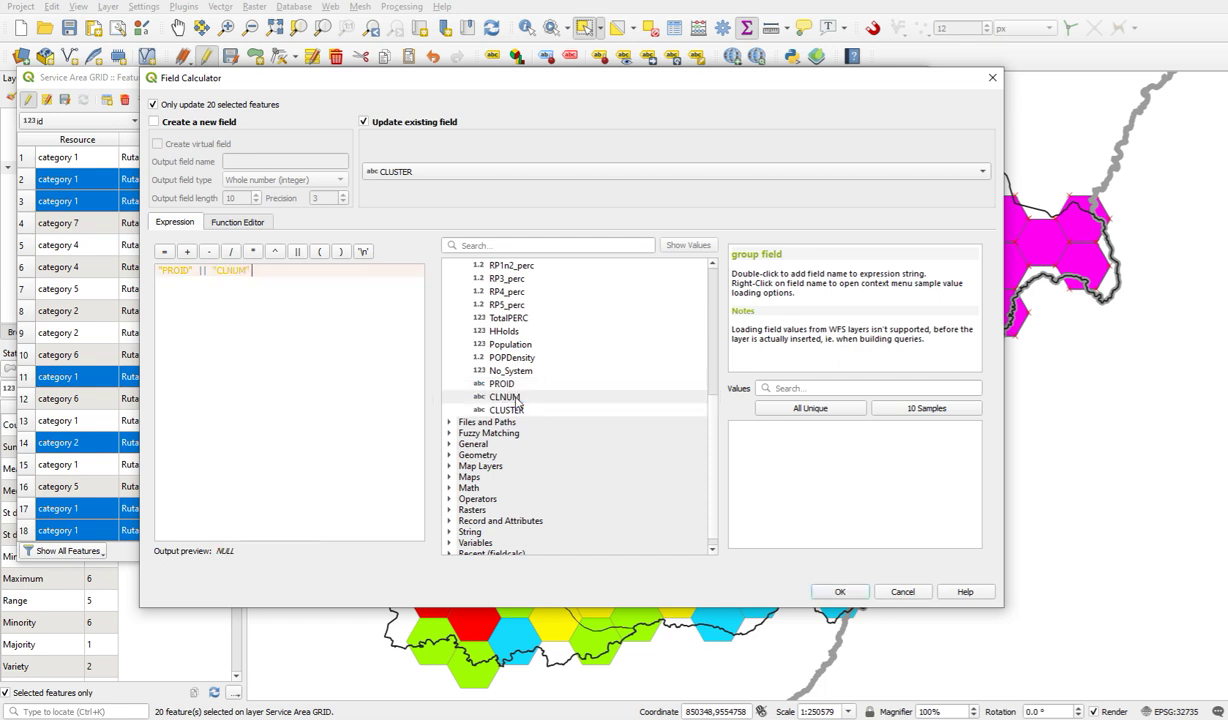
{"action": "left_click", "coordinate": [842, 591]}
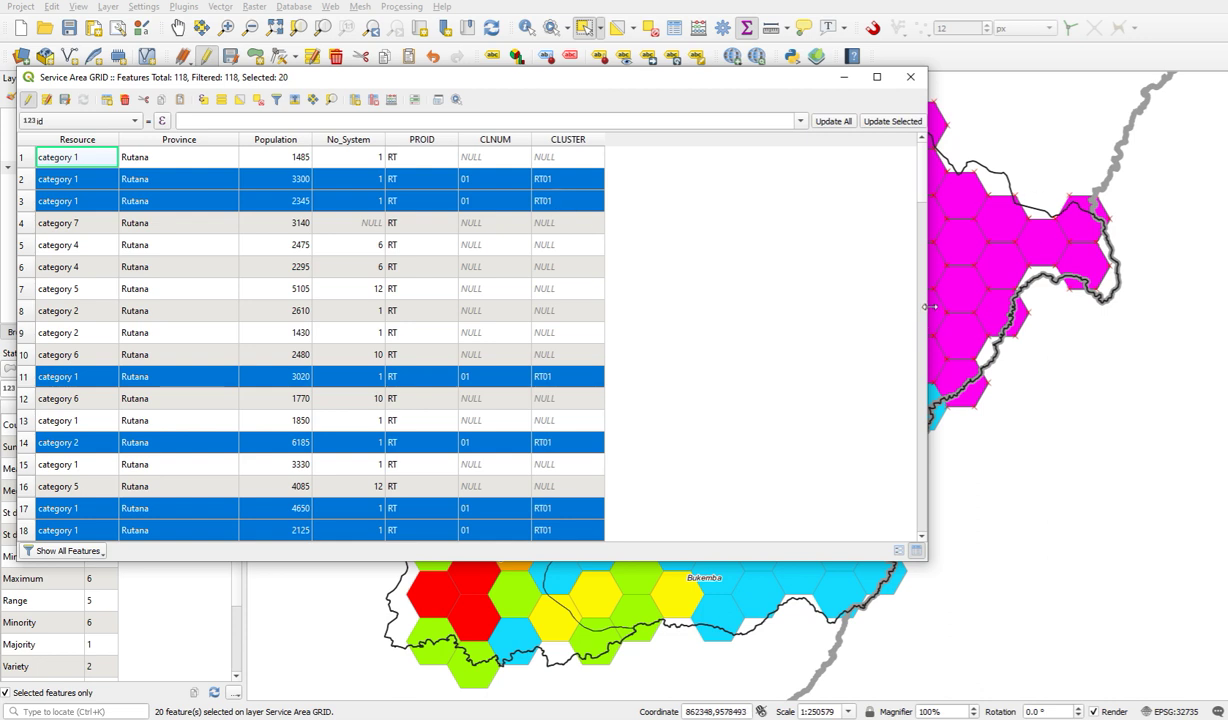
{"action": "left_click_drag", "start_coordinate": [928, 308], "coordinate": [640, 308]}
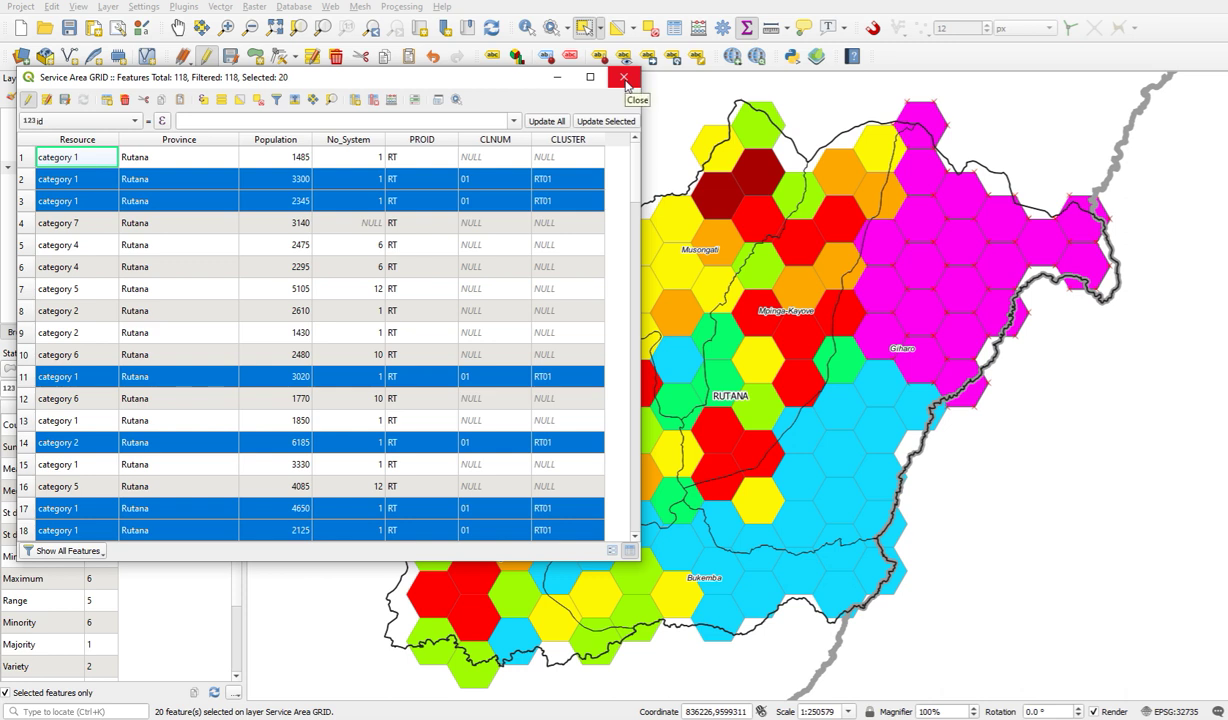
Save the cluster edits, close the attribute table and clear the selection
{"action": "left_click", "coordinate": [28, 99]}
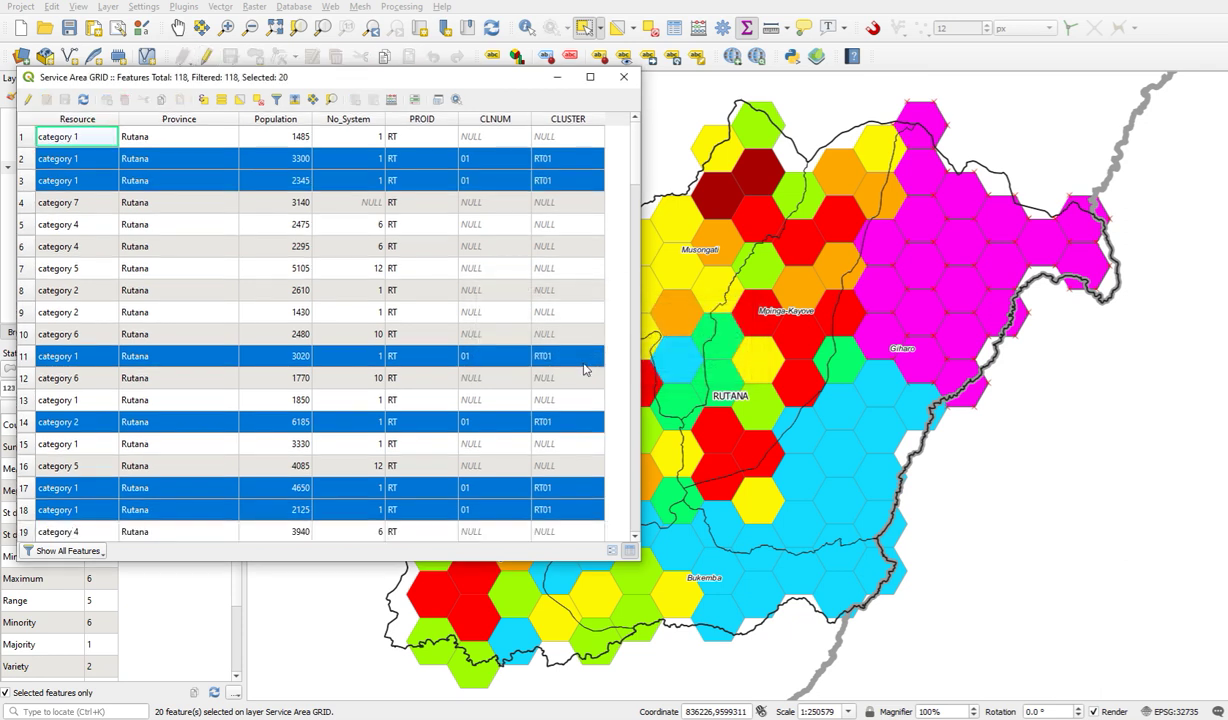
{"action": "left_click", "coordinate": [624, 77]}
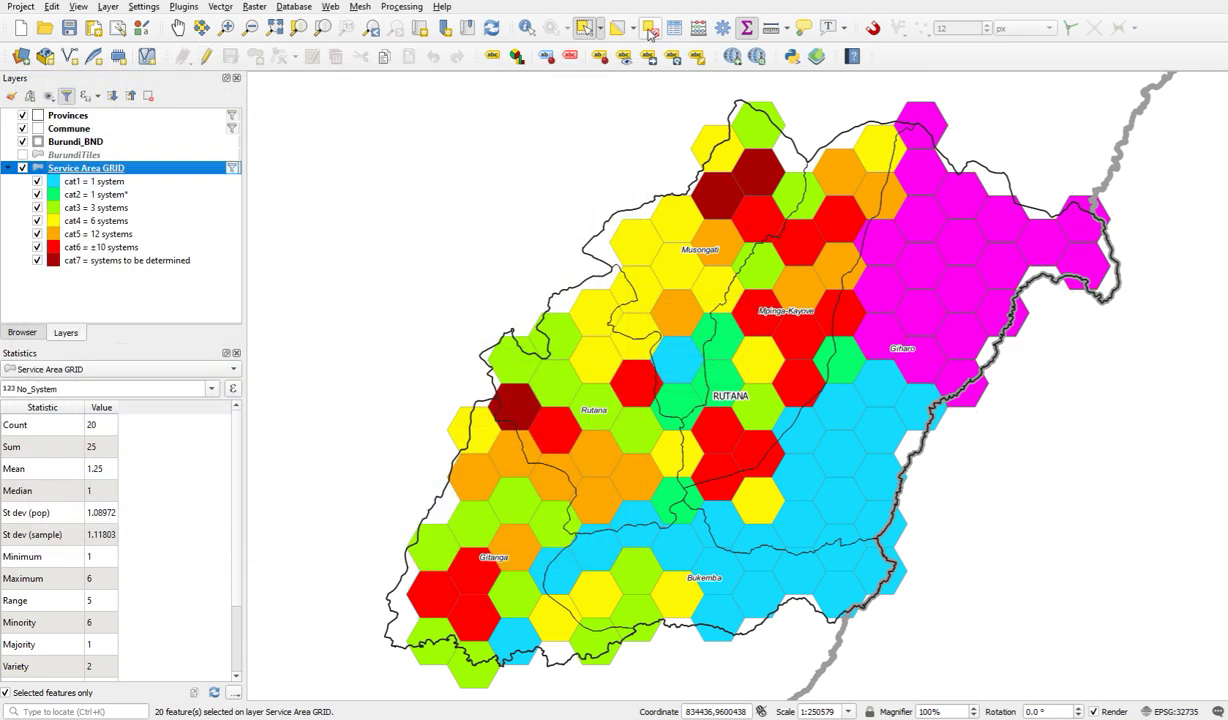
{"action": "left_click", "coordinate": [650, 29]}
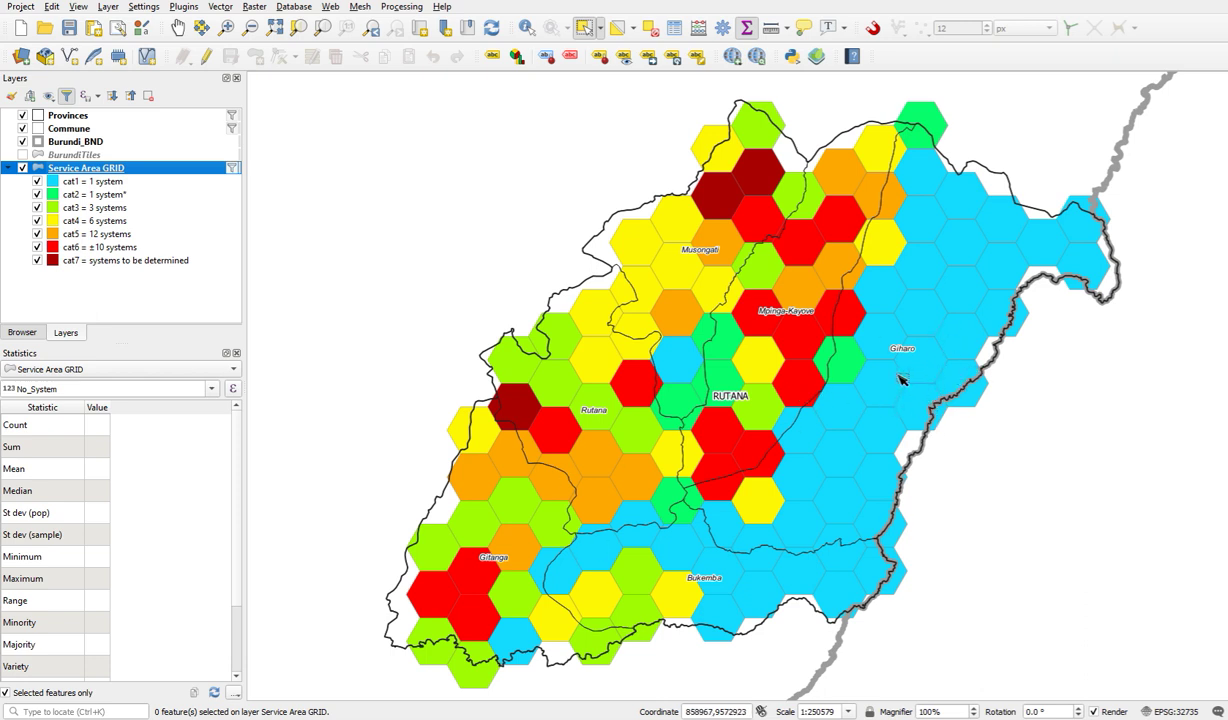
Duplicate Service Area GRID, move the copy above the original and rename it 'Assigned Clusters'
{"action": "right_click", "coordinate": [80, 167]}
{"action": "left_click", "coordinate": [150, 277]}
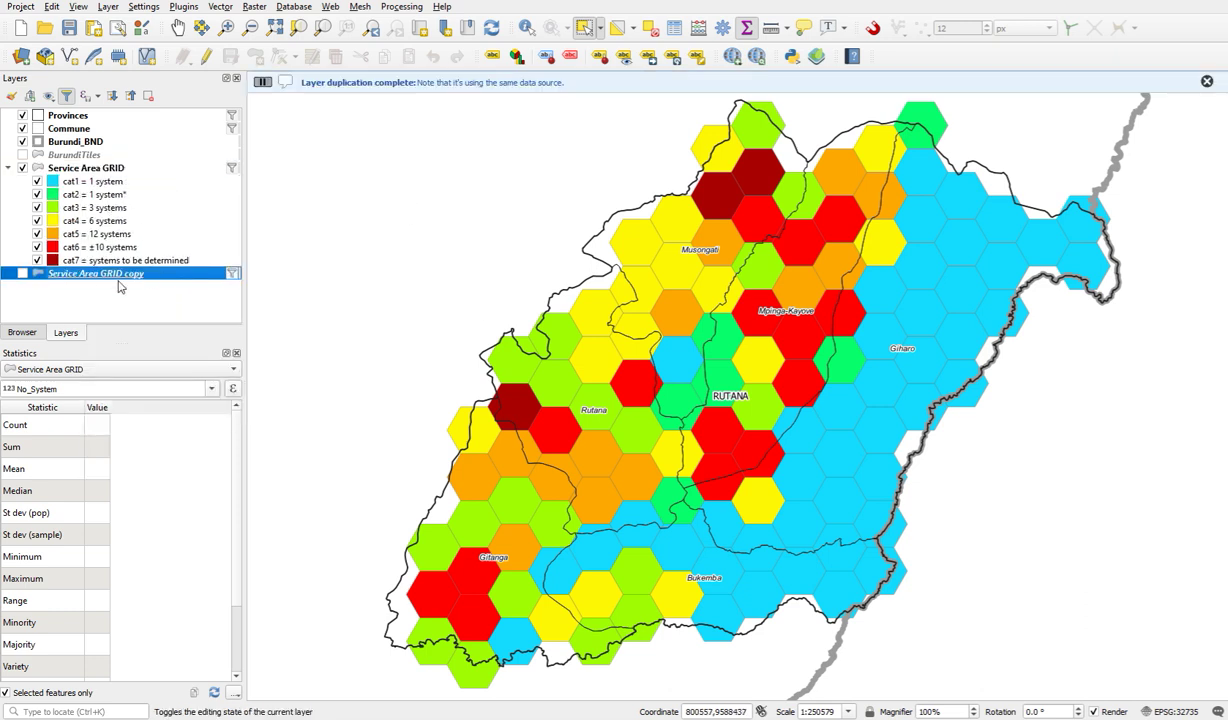
{"action": "left_click_drag", "start_coordinate": [88, 272], "coordinate": [70, 170]}
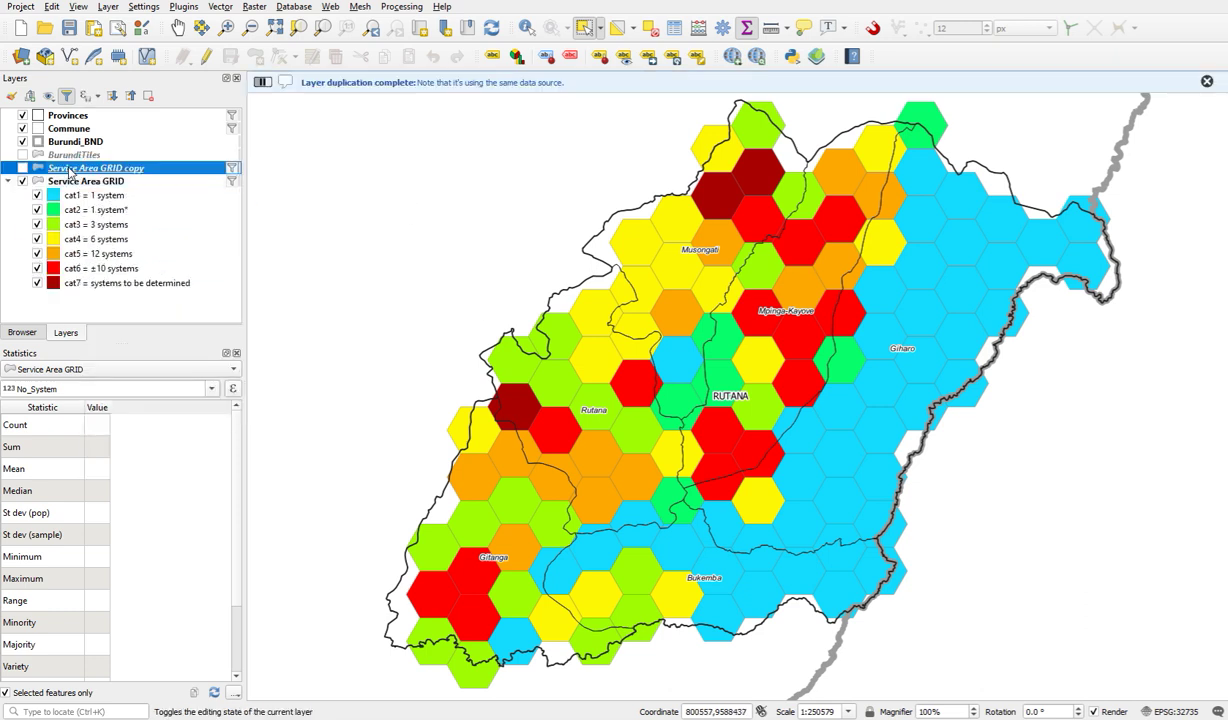
{"action": "right_click", "coordinate": [70, 170]}
{"action": "left_click", "coordinate": [169, 261]}
{"action": "type", "text": "A"}
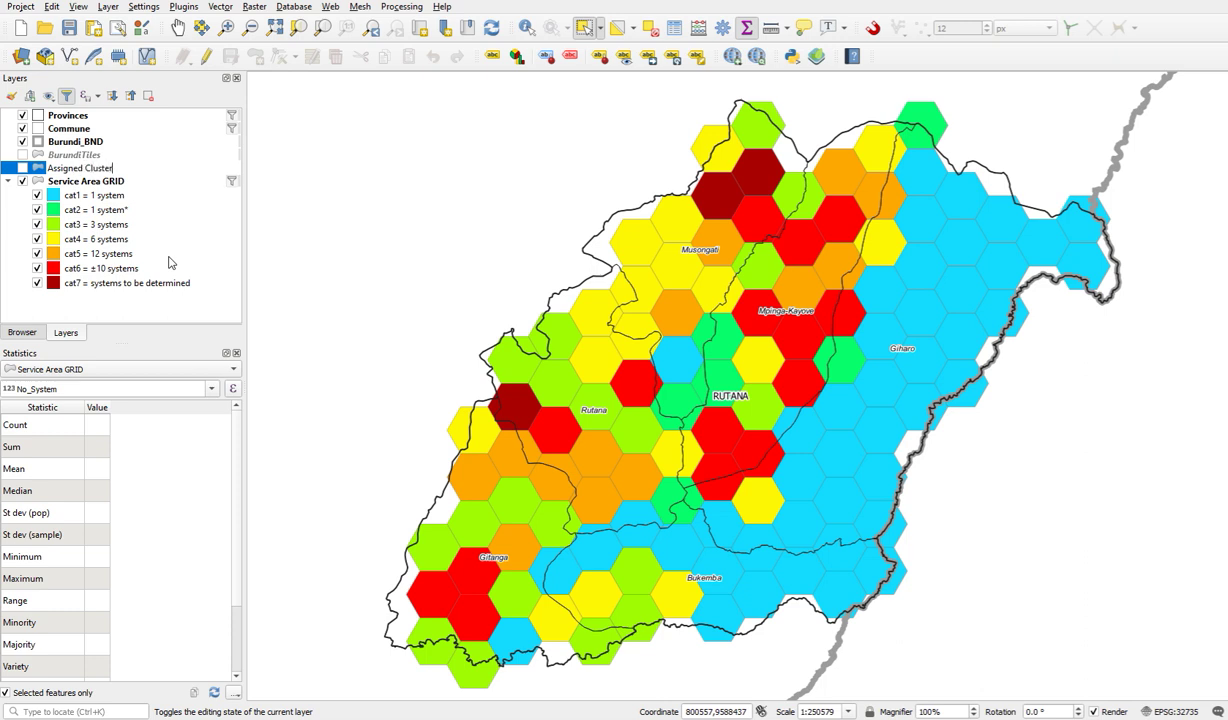
{"action": "type", "text": "ssigned Clusters"}
{"action": "key", "text": "Return"}
Select the Assigned Clusters layer and bring up its layer options
{"action": "left_click", "coordinate": [87, 157]}
{"action": "left_click", "coordinate": [89, 170]}
{"action": "right_click", "coordinate": [97, 169]}
{"action": "left_click", "coordinate": [9, 168]}
{"action": "right_click", "coordinate": [89, 167]}
Give Assigned Clusters a single-symbol simple fill with a black (#000000) BDiagonal hatch
{"action": "key", "text": "Escape"}
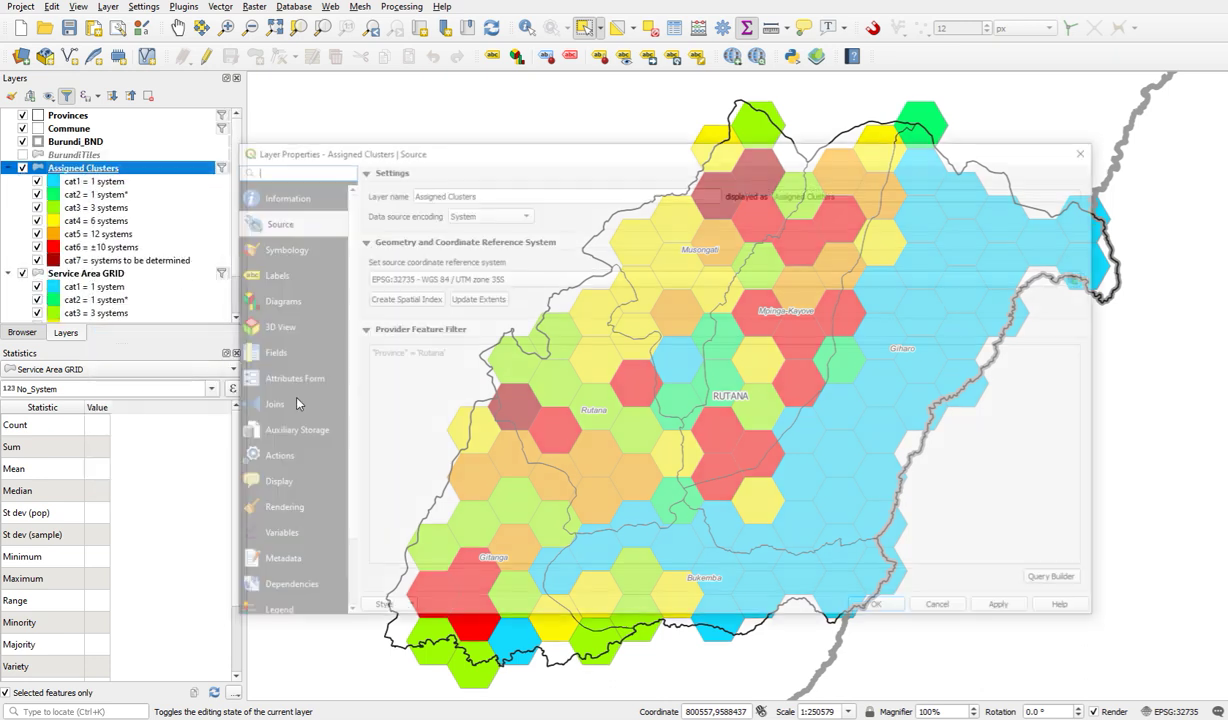
{"action": "left_click", "coordinate": [280, 252]}
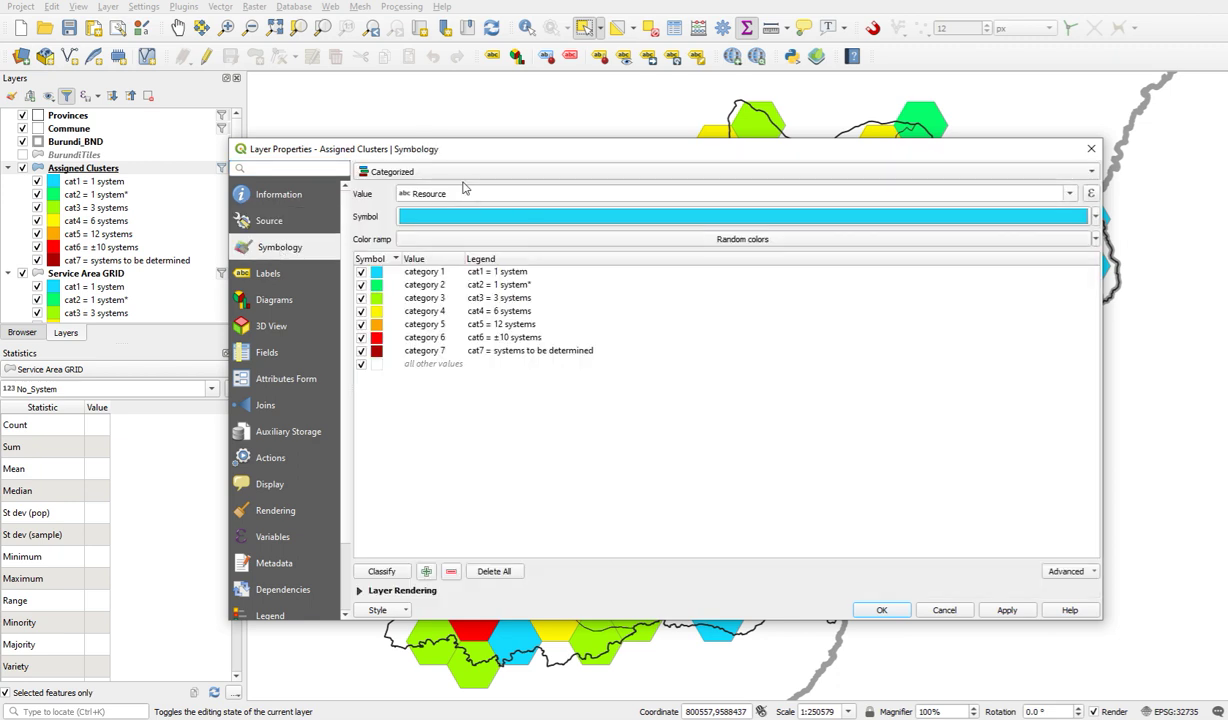
{"action": "left_click", "coordinate": [447, 171]}
{"action": "left_click", "coordinate": [450, 155]}
{"action": "left_click", "coordinate": [515, 205]}
{"action": "left_click", "coordinate": [575, 353]}
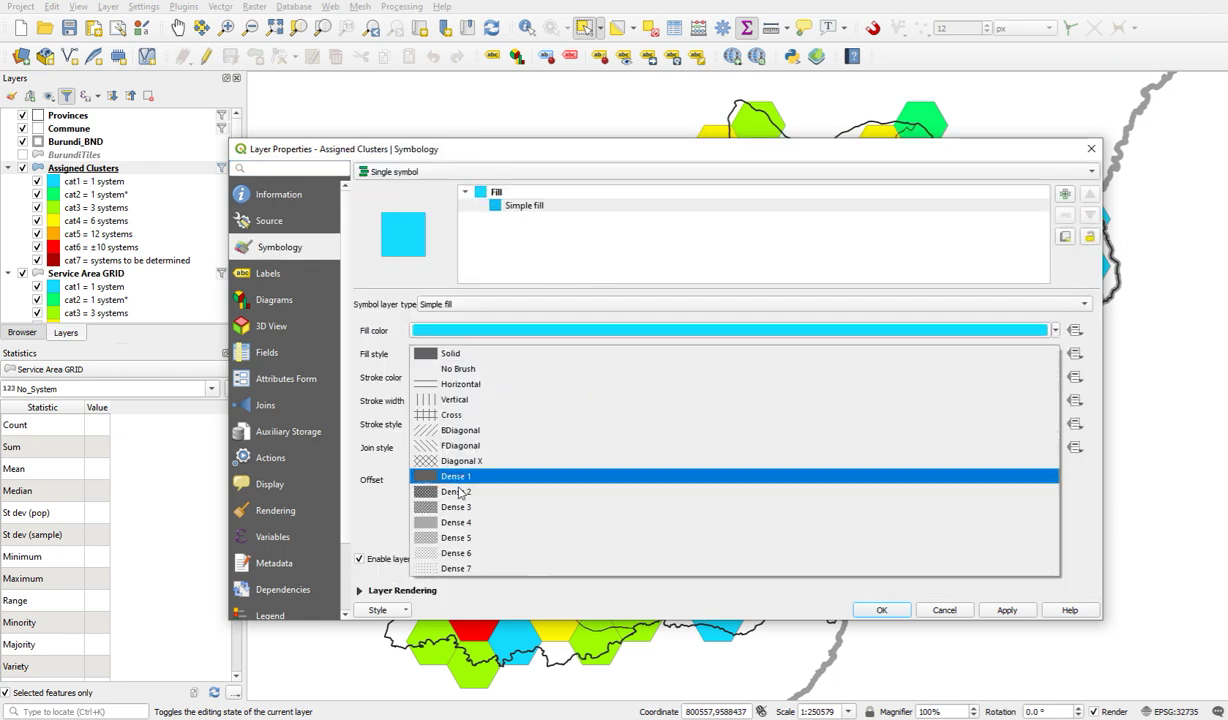
{"action": "left_click", "coordinate": [432, 432]}
{"action": "left_click", "coordinate": [495, 330]}
{"action": "left_click", "coordinate": [702, 303]}
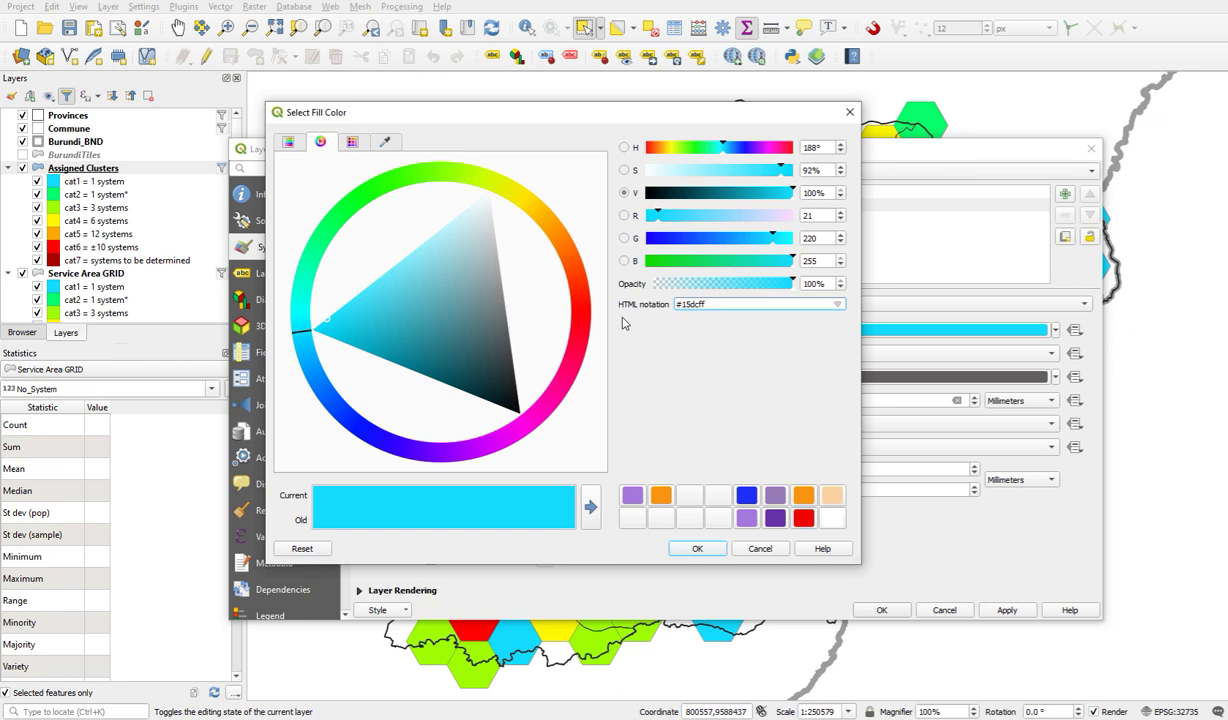
{"action": "key", "text": "ctrl+a"}
{"action": "type", "text": "00"}
{"action": "key", "text": "Return"}
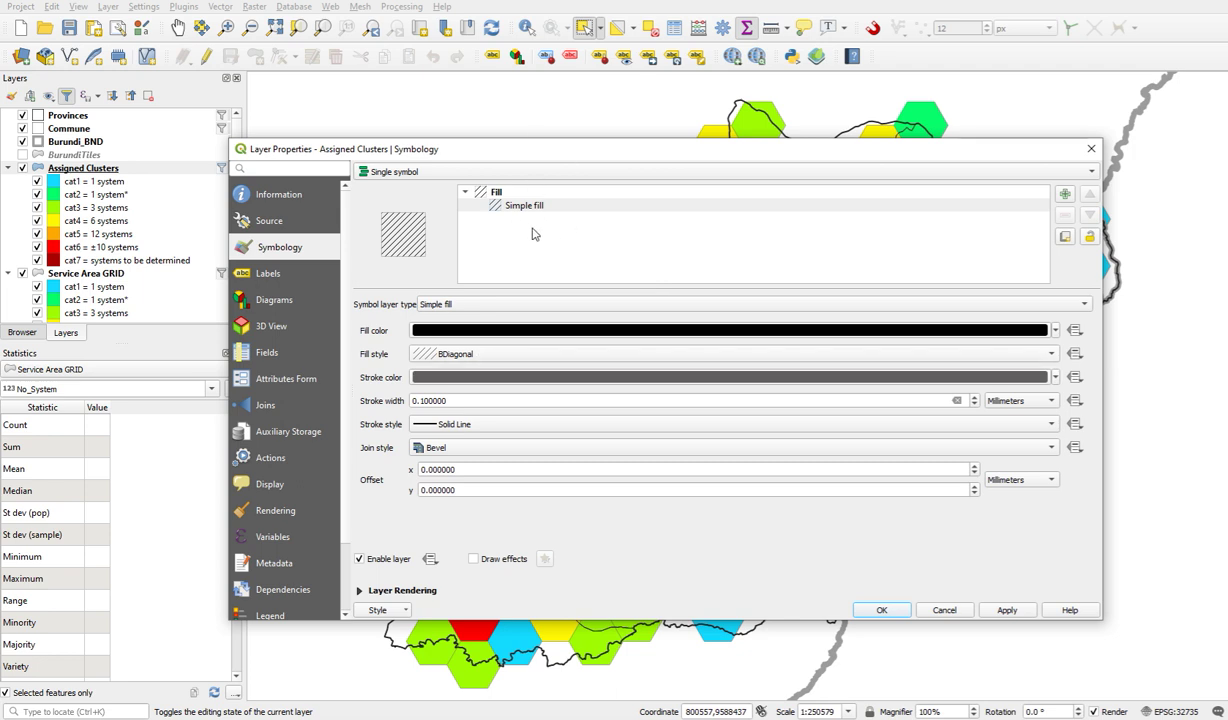
Switch the hatch to a line pattern fill with tighter line spacing and apply it
{"action": "left_click", "coordinate": [500, 304]}
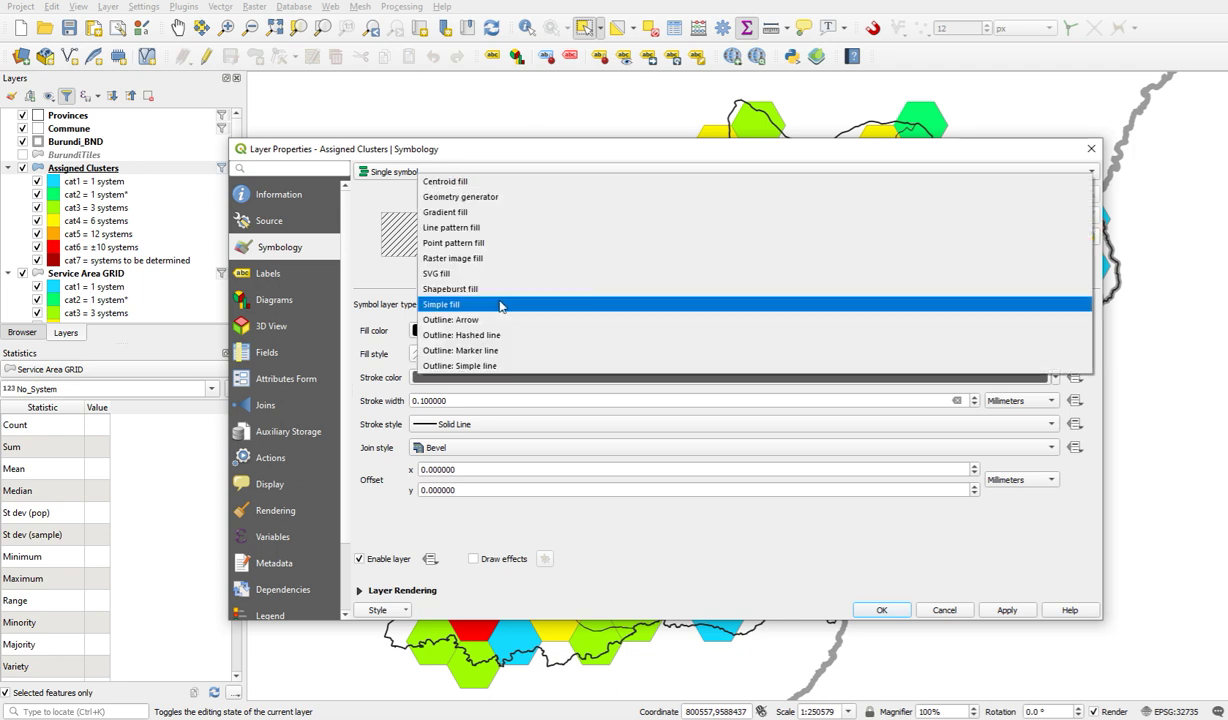
{"action": "left_click", "coordinate": [487, 226]}
{"action": "left_click_drag", "start_coordinate": [935, 352], "coordinate": [835, 345]}
{"action": "type", "text": "2"}
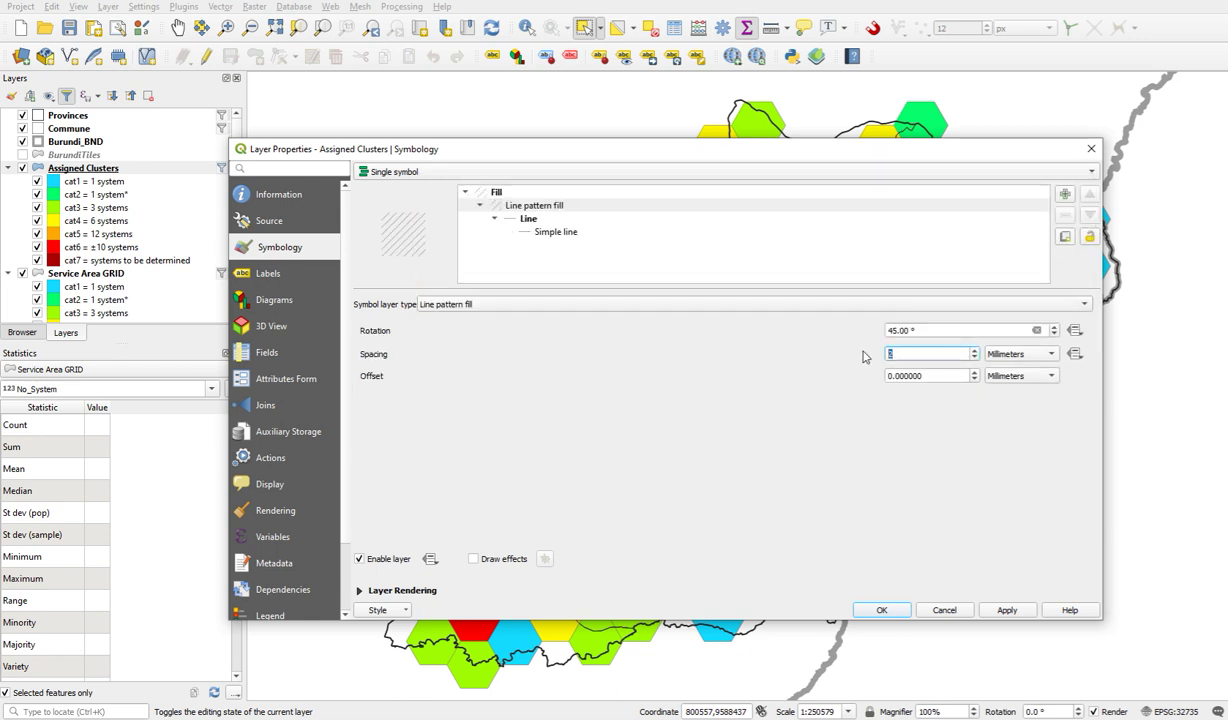
{"action": "type", "text": "1"}
{"action": "left_click", "coordinate": [1006, 609]}
{"action": "left_click", "coordinate": [881, 609]}
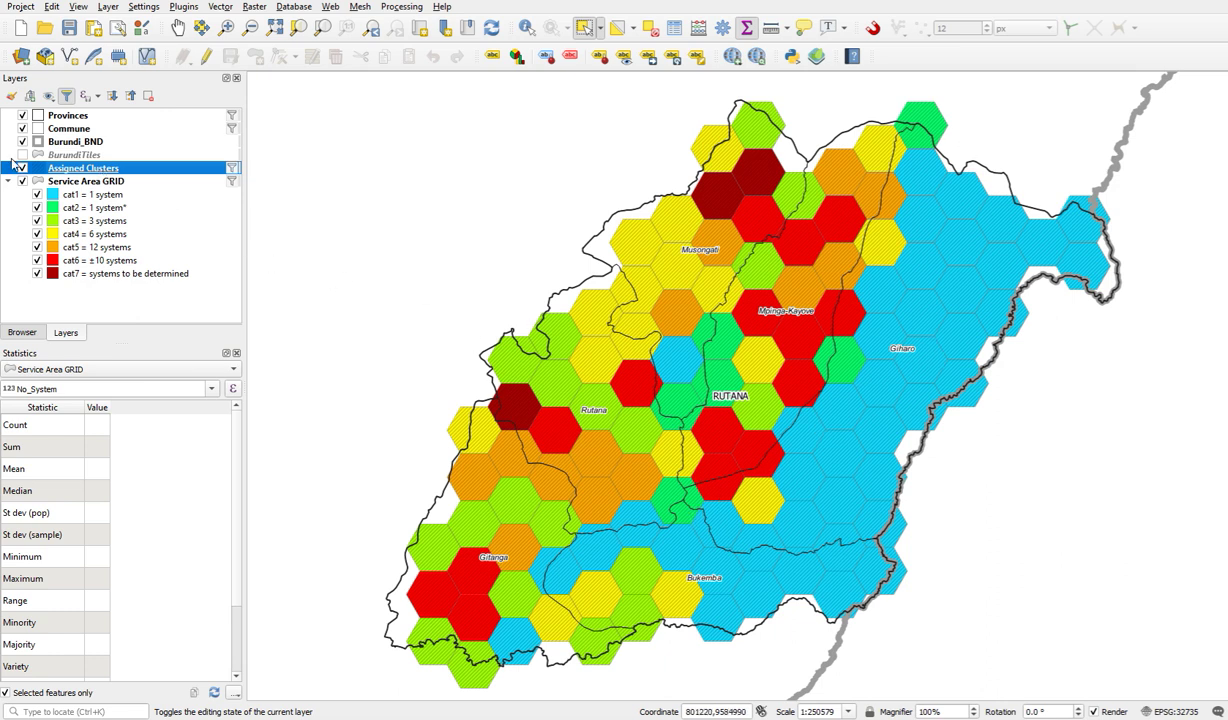
Thin the hatch lines to a stroke width of 0.2
{"action": "right_click", "coordinate": [72, 173]}
{"action": "left_click", "coordinate": [318, 470]}
{"action": "left_click", "coordinate": [546, 233]}
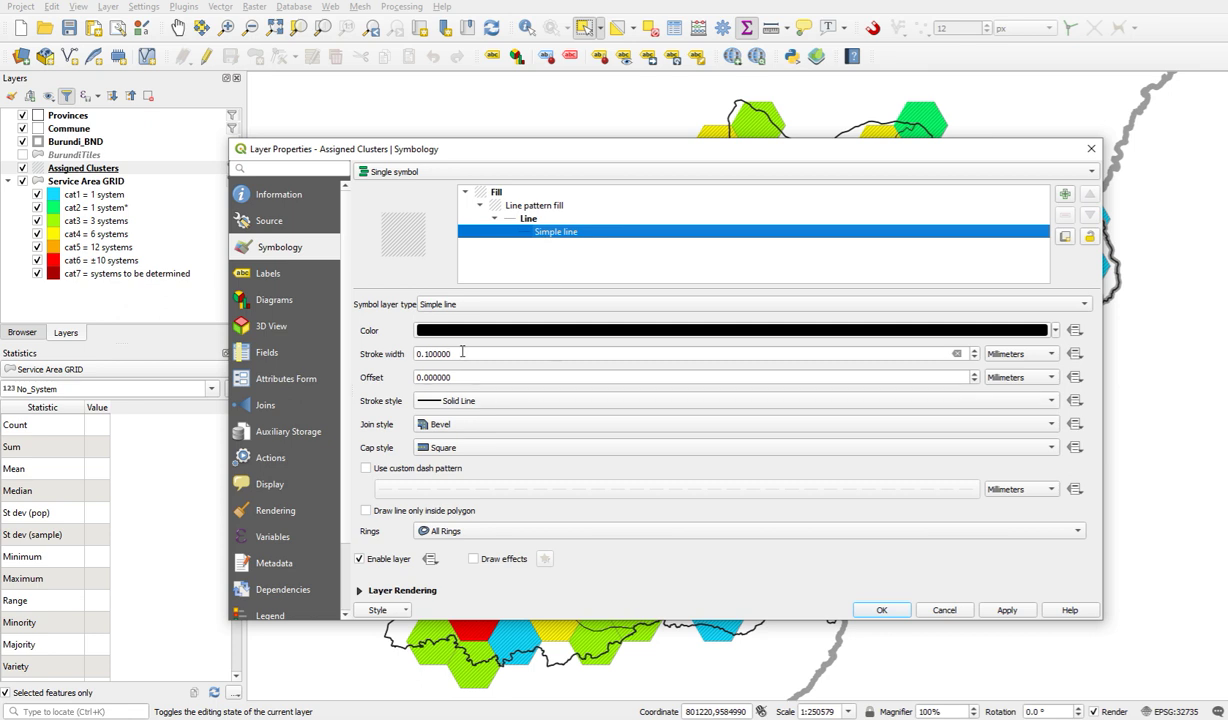
{"action": "left_click_drag", "start_coordinate": [462, 353], "coordinate": [433, 353]}
{"action": "type", "text": "2"}
{"action": "key", "text": "Return"}
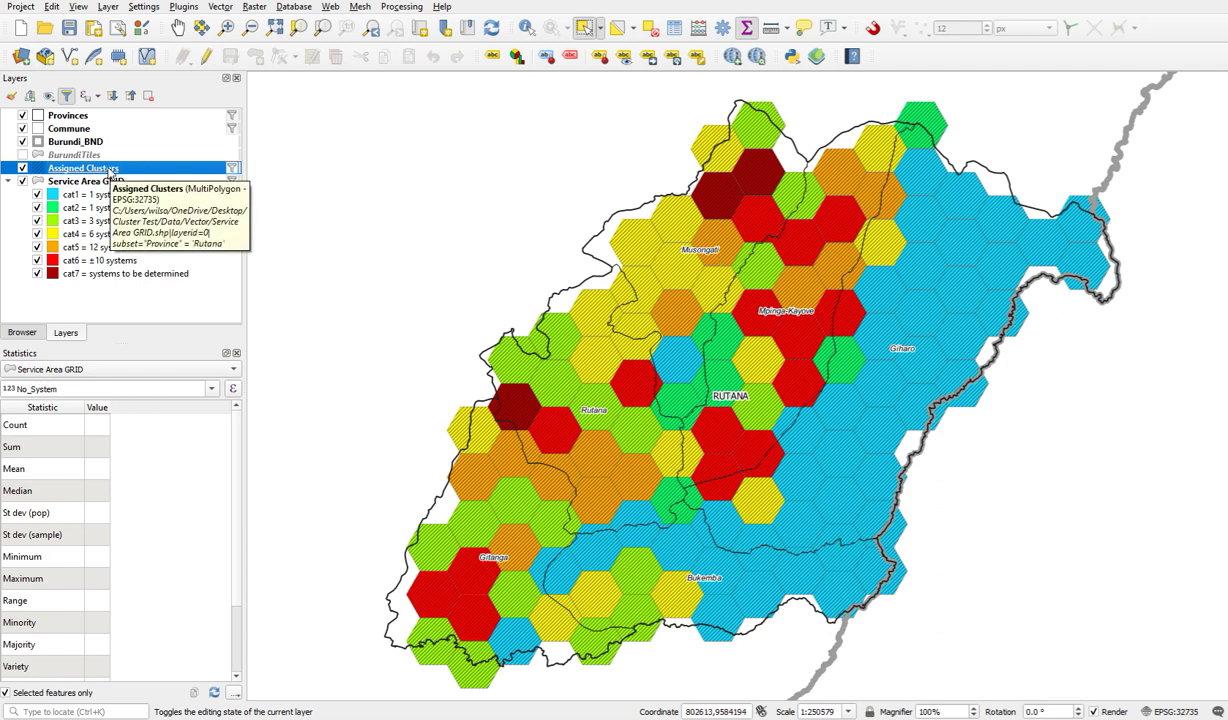
{"action": "right_click", "coordinate": [82, 170]}
Replace the Assigned Clusters Province filter with "CLUSTER" is not null and apply it
{"action": "left_click", "coordinate": [156, 472]}
{"action": "left_click", "coordinate": [320, 226]}
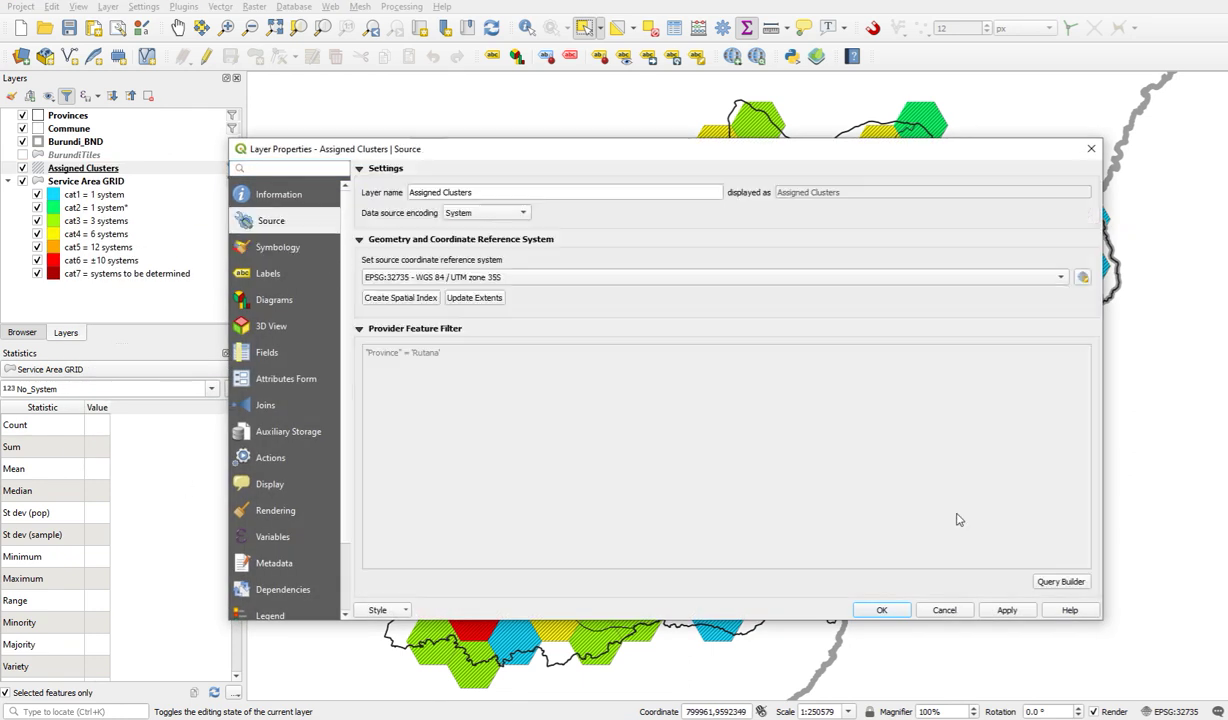
{"action": "left_click", "coordinate": [1055, 583]}
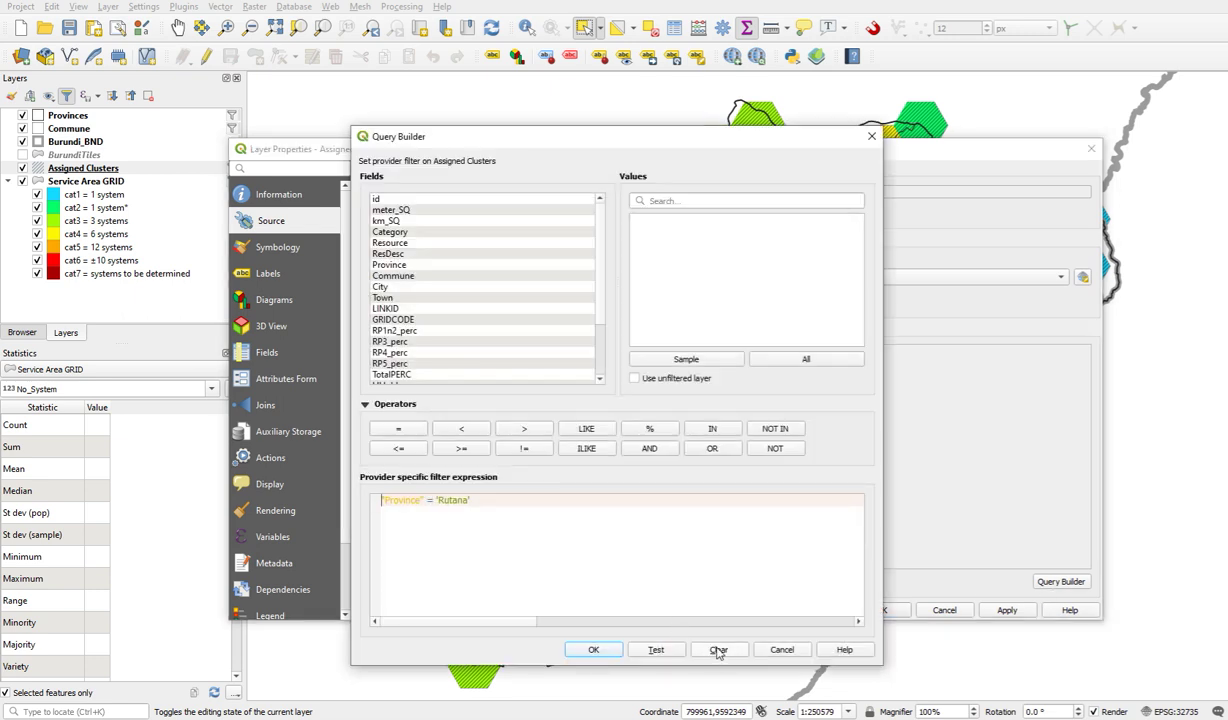
{"action": "left_click", "coordinate": [718, 650]}
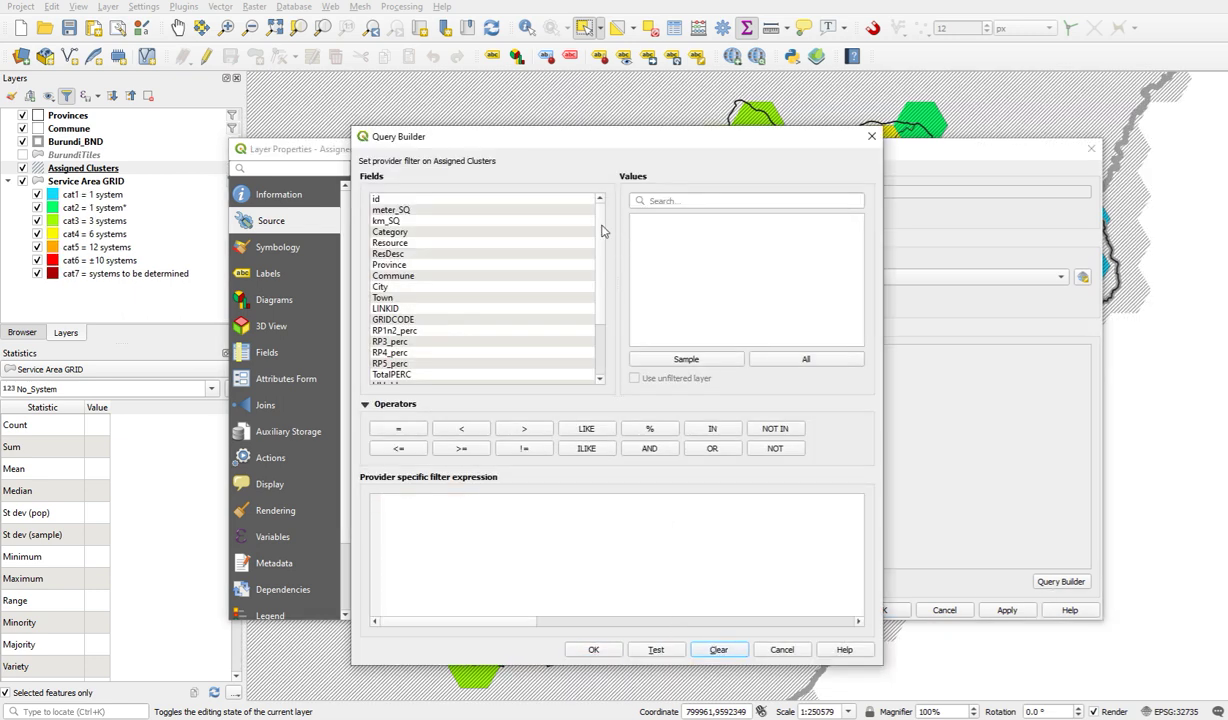
{"action": "left_click_drag", "start_coordinate": [603, 231], "coordinate": [598, 307]}
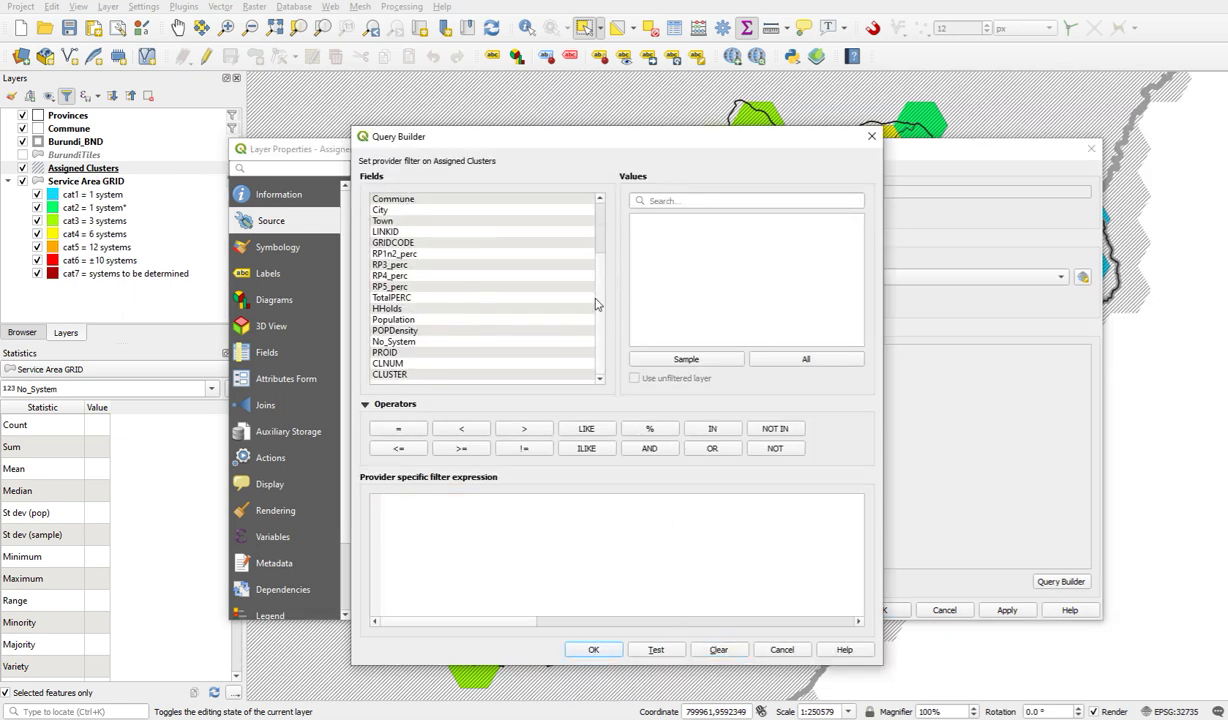
{"action": "double_click", "coordinate": [397, 375]}
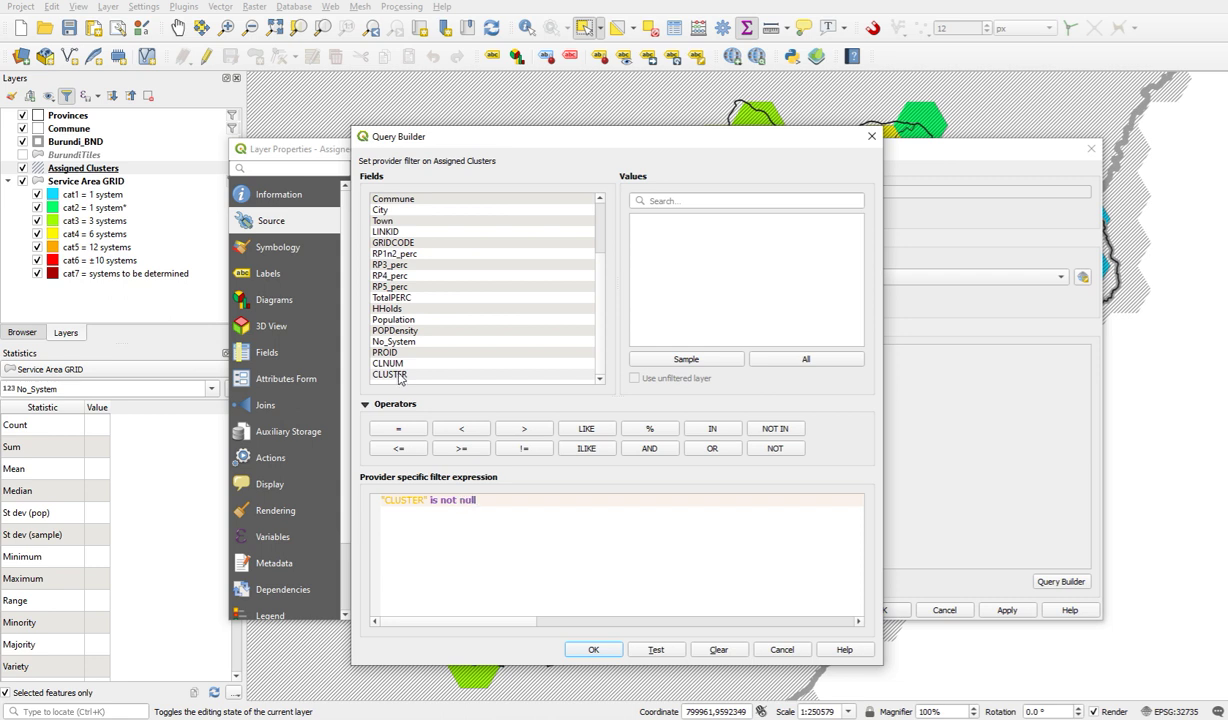
{"action": "left_click", "coordinate": [592, 650]}
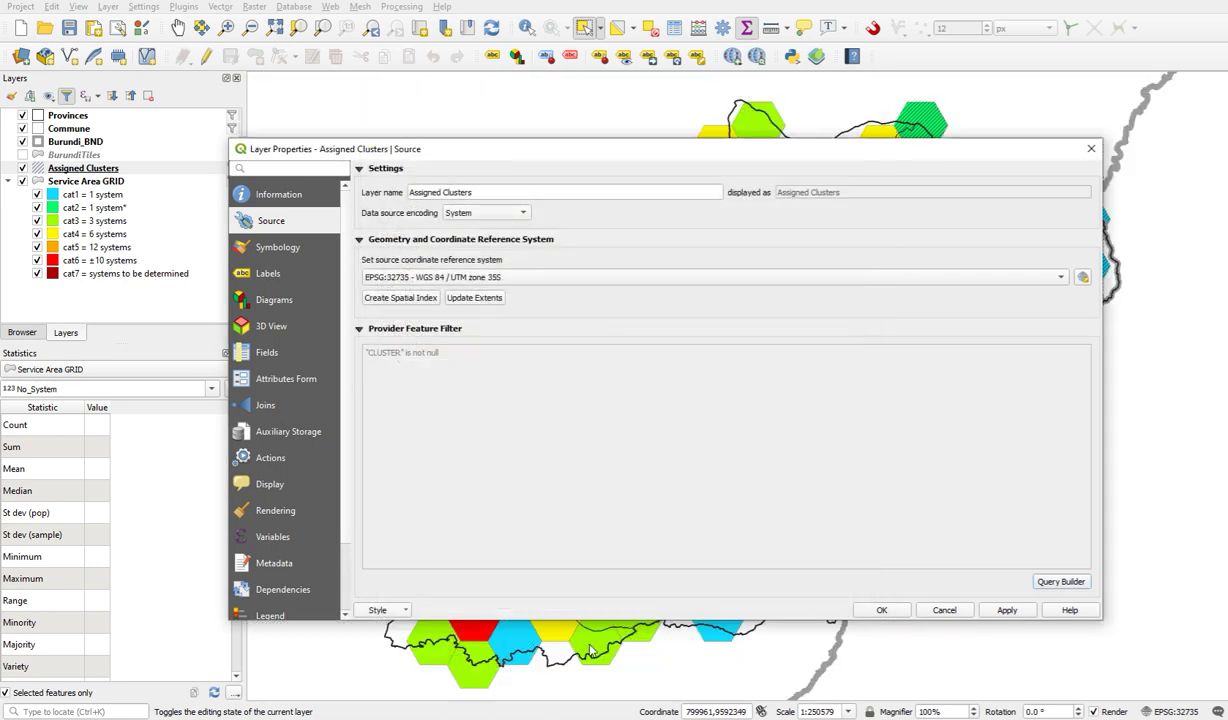
{"action": "left_click", "coordinate": [1008, 613]}
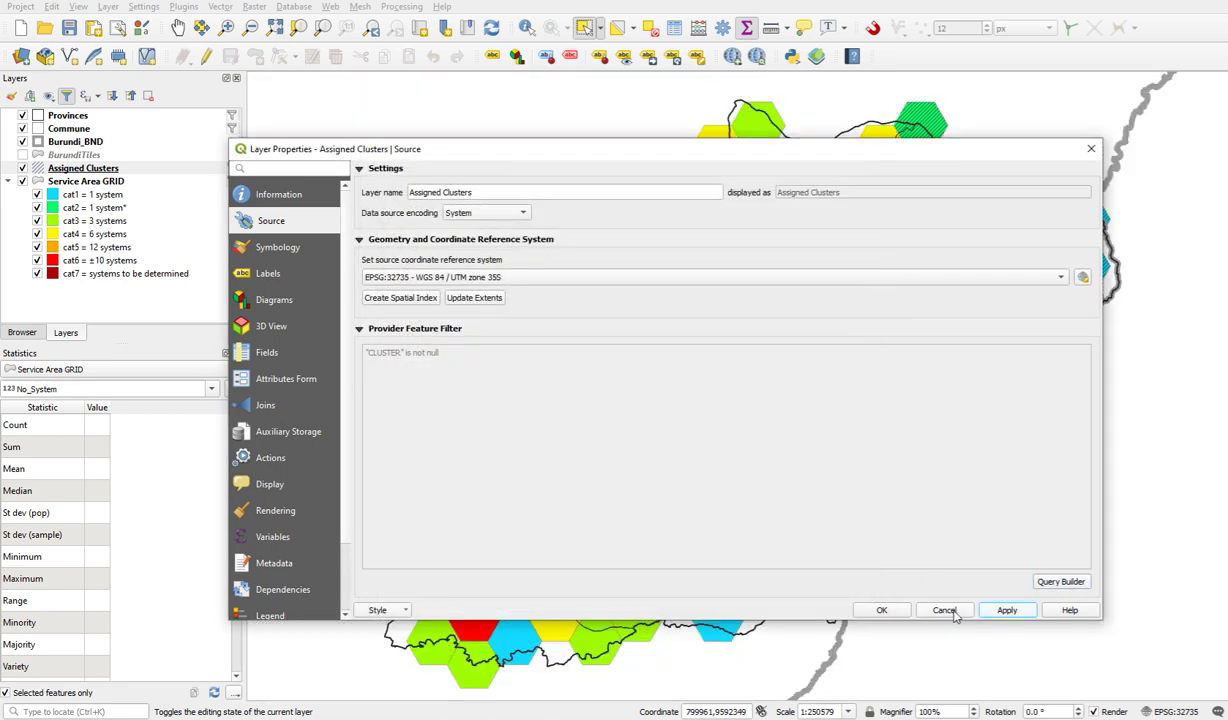
{"action": "left_click", "coordinate": [882, 611]}
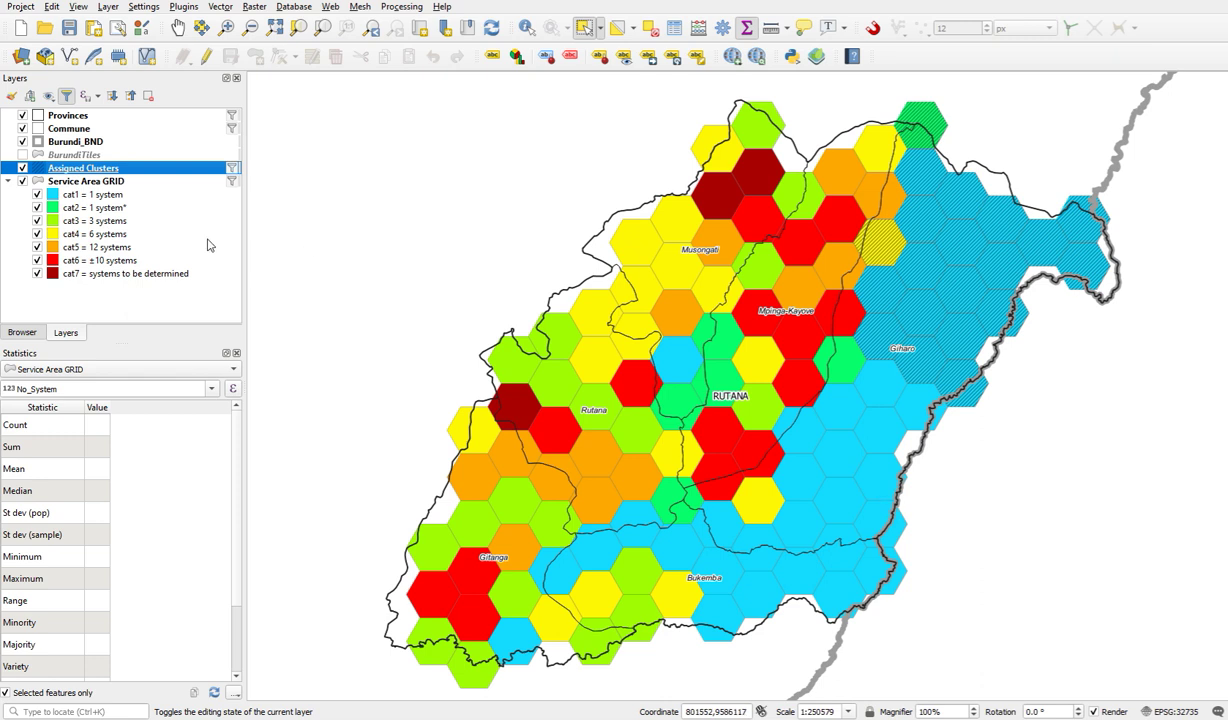
Make Service Area GRID the active layer and select a cell for the next cluster
{"action": "left_click", "coordinate": [110, 181]}
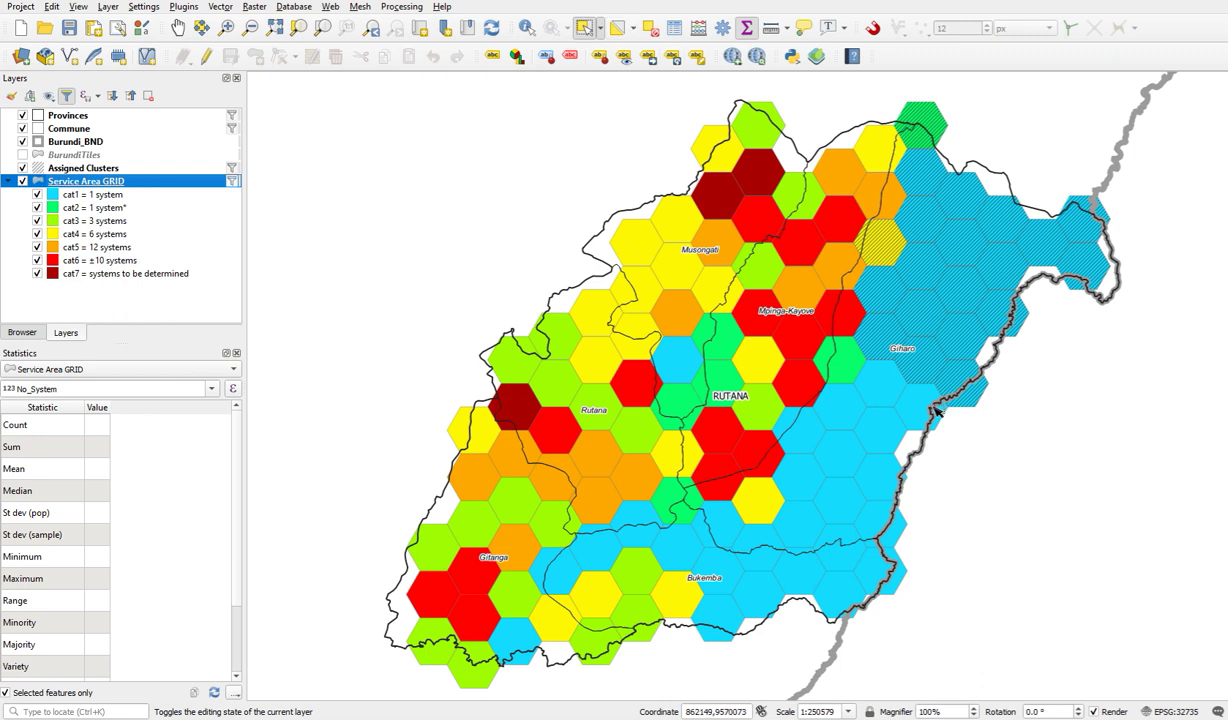
{"action": "left_click", "coordinate": [900, 395]}
Add about ten GRID hexagons southeast of the RUTANA label to the selection
{"action": "left_click", "coordinate": [852, 372], "text": "shift"}
{"action": "left_click", "coordinate": [825, 350], "text": "shift"}
{"action": "left_click", "coordinate": [828, 393], "text": "shift"}
{"action": "left_click", "coordinate": [858, 420], "text": "shift"}
{"action": "left_click", "coordinate": [850, 462], "text": "shift"}
{"action": "left_click", "coordinate": [806, 440], "text": "shift"}
{"action": "left_click", "coordinate": [845, 500], "text": "shift"}
{"action": "left_click", "coordinate": [802, 483], "text": "shift"}
{"action": "left_click", "coordinate": [768, 458], "text": "shift"}
{"action": "left_click", "coordinate": [802, 440], "text": "shift"}
Extend the selection southwest and remove one extra cell, leaving 15 hexagons selected
{"action": "left_click", "coordinate": [785, 515], "text": "shift"}
{"action": "left_click", "coordinate": [757, 510], "text": "shift"}
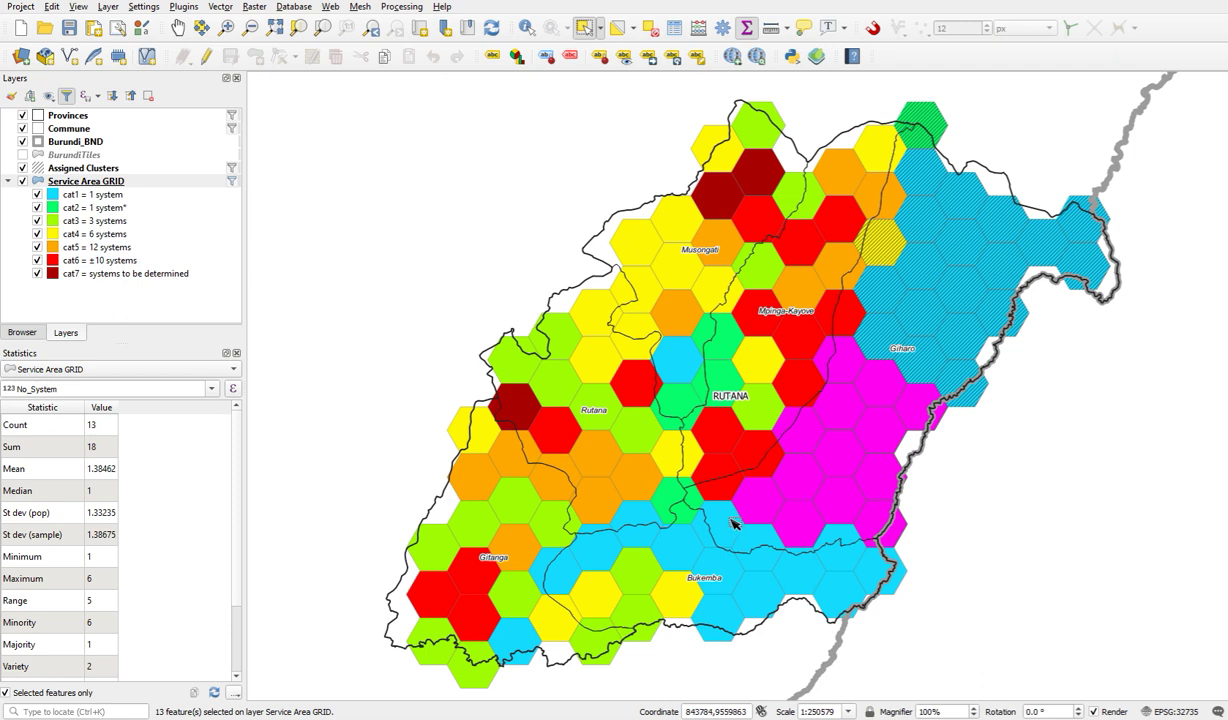
{"action": "left_click", "coordinate": [668, 487], "text": "shift"}
{"action": "left_click", "coordinate": [715, 515], "text": "shift"}
{"action": "left_click", "coordinate": [758, 540], "text": "shift"}
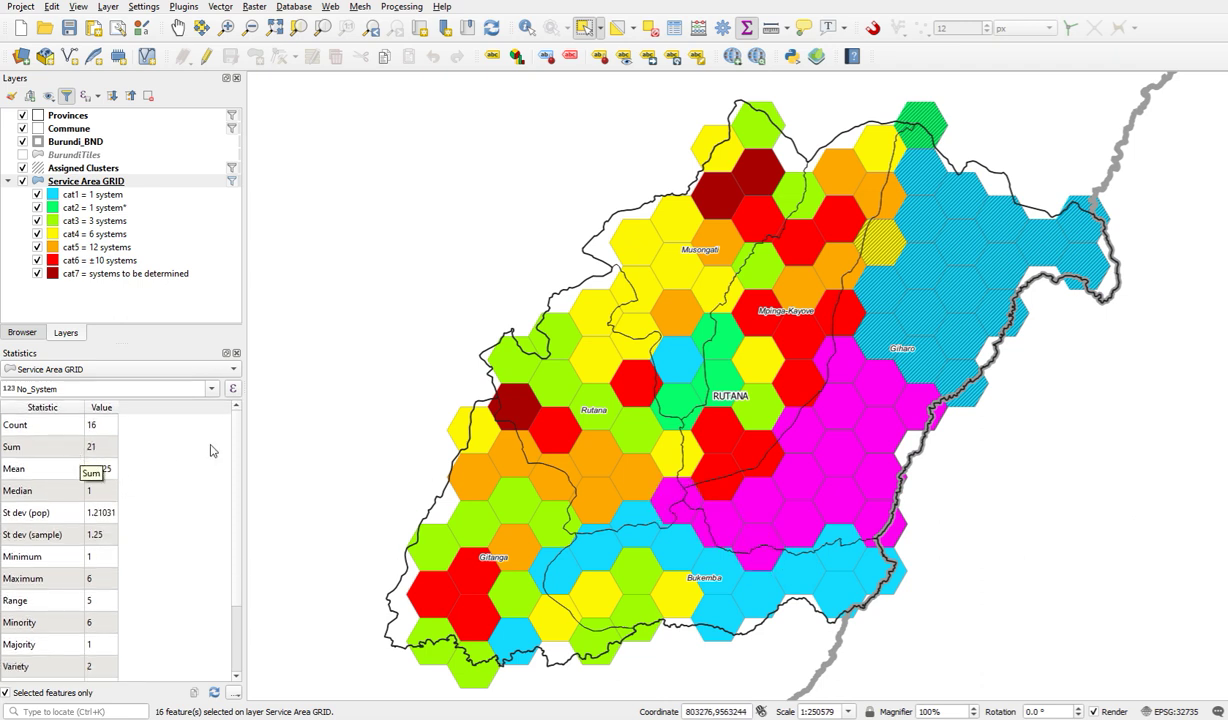
{"action": "left_click", "coordinate": [652, 482], "text": "ctrl"}
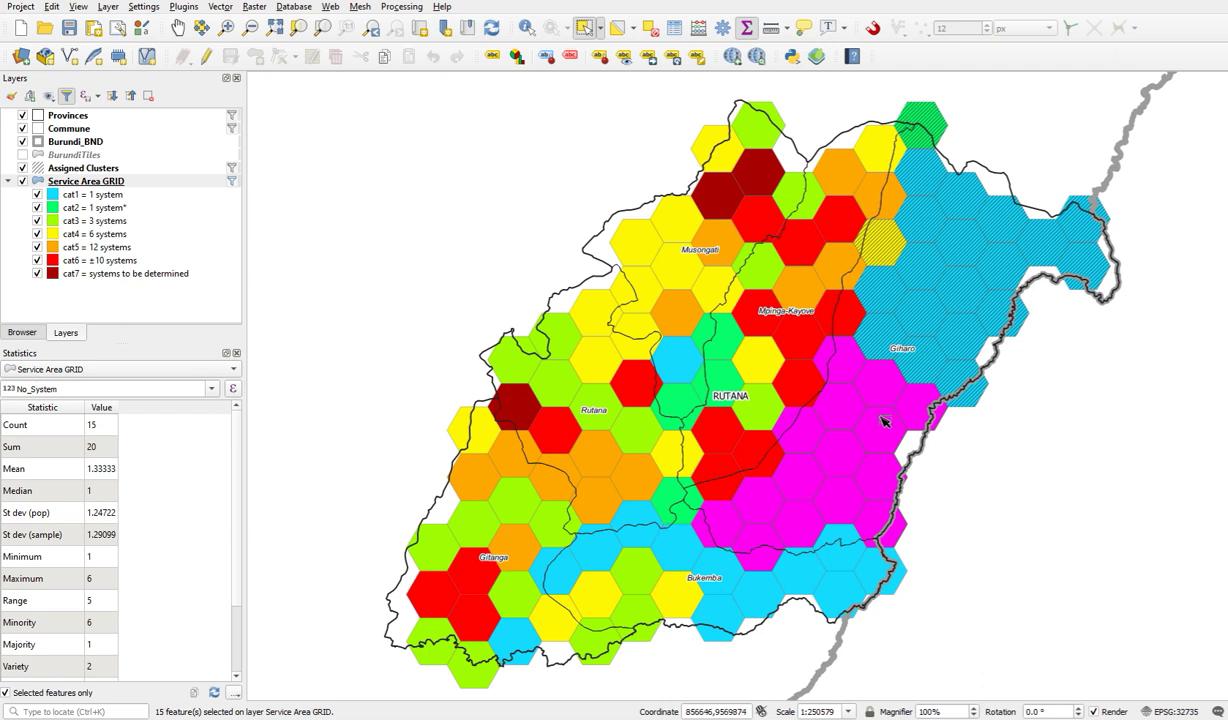